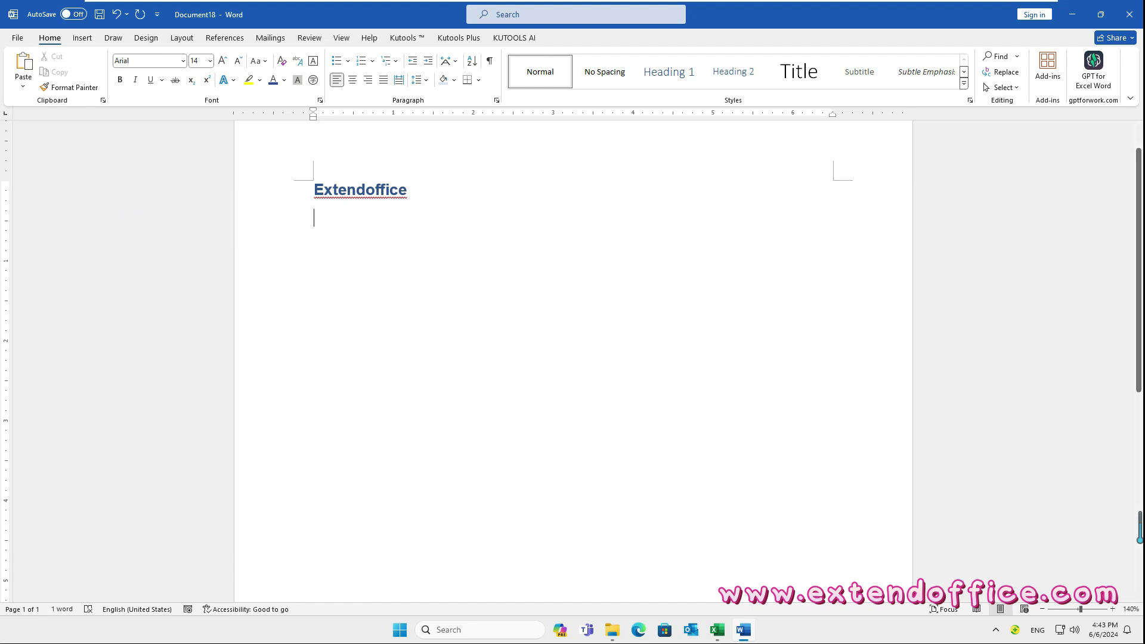
key(ctrl+F9)
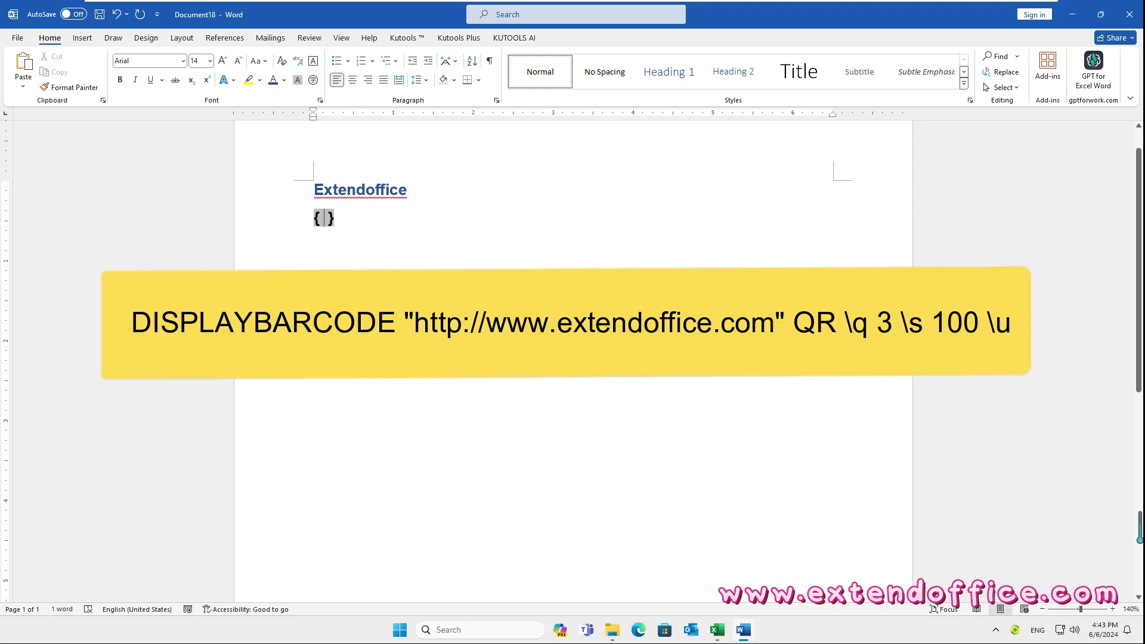
text(DISPLAYBARCODE "http://www.extendoffice.com" QR \q 3 \s 100 \u)
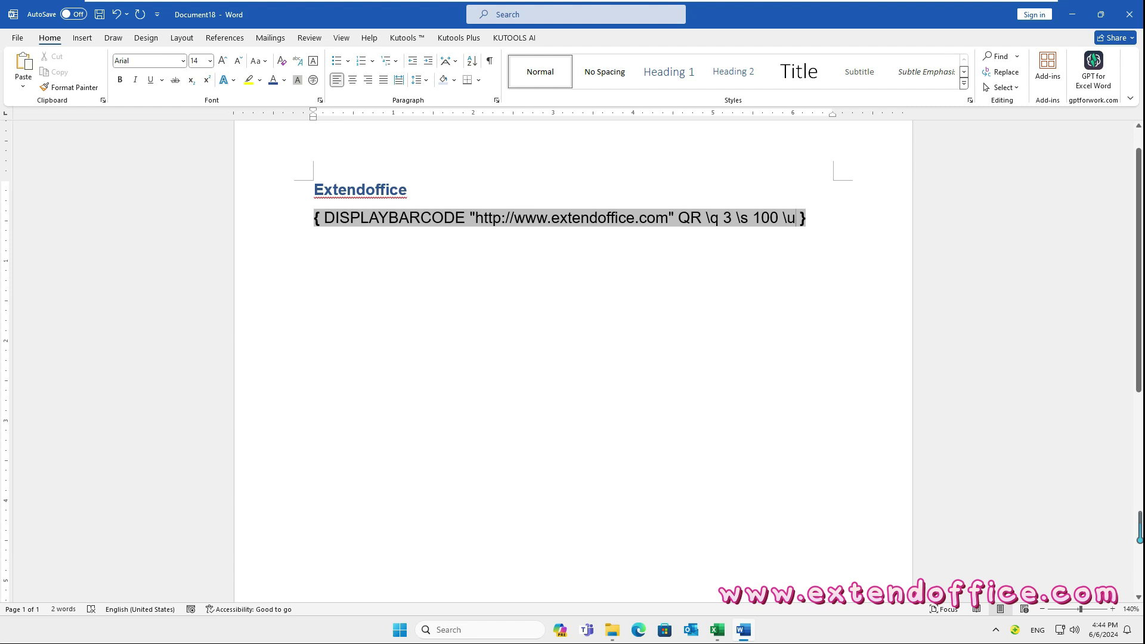
Step: Preview the QR field, change its \s size from 100 to 300, and display the larger QR code
right_click(658, 220)
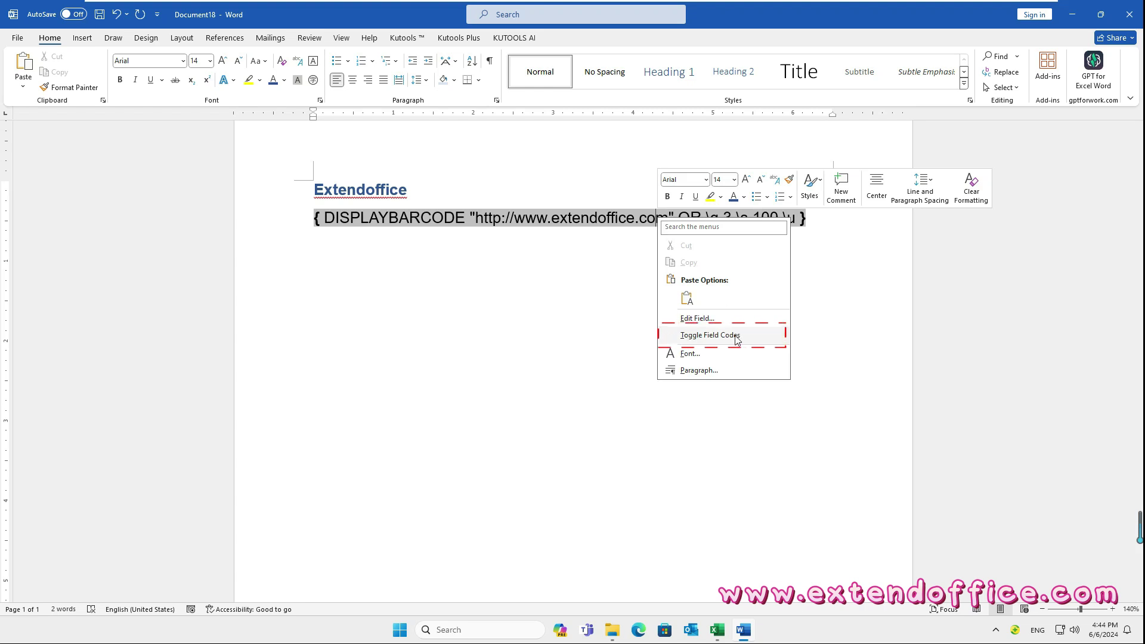
click(709, 335)
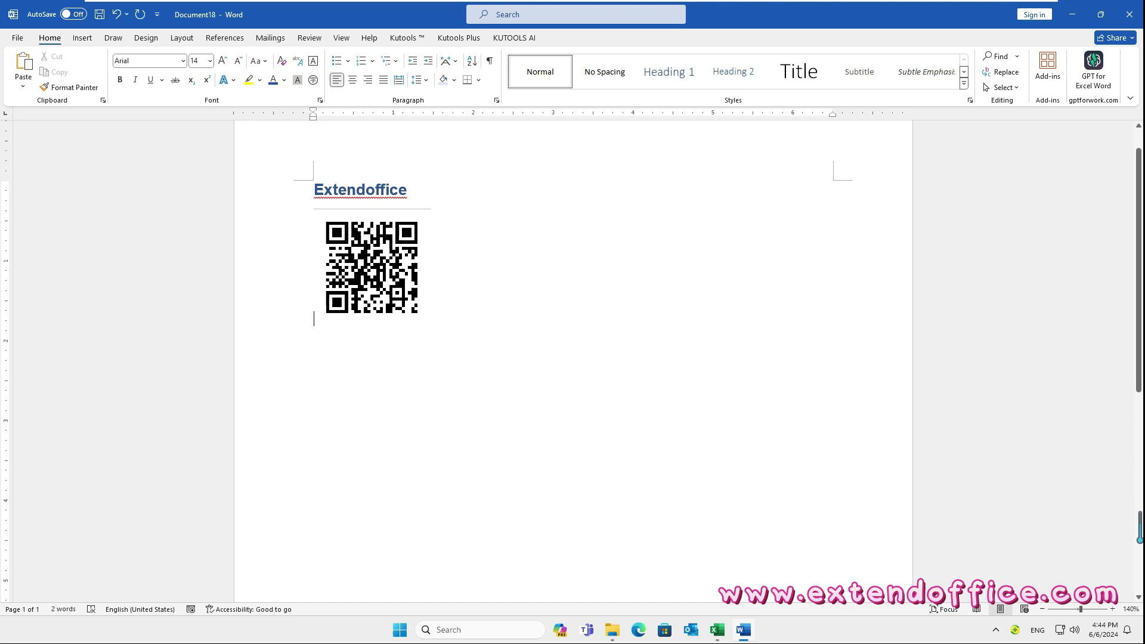
right_click(378, 263)
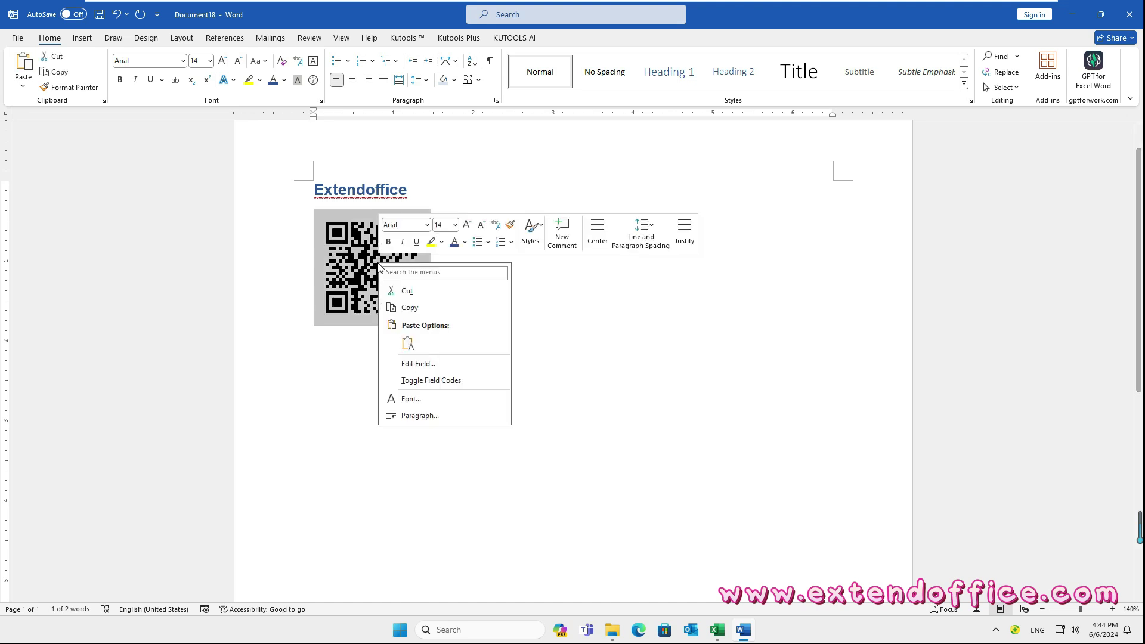
click(420, 381)
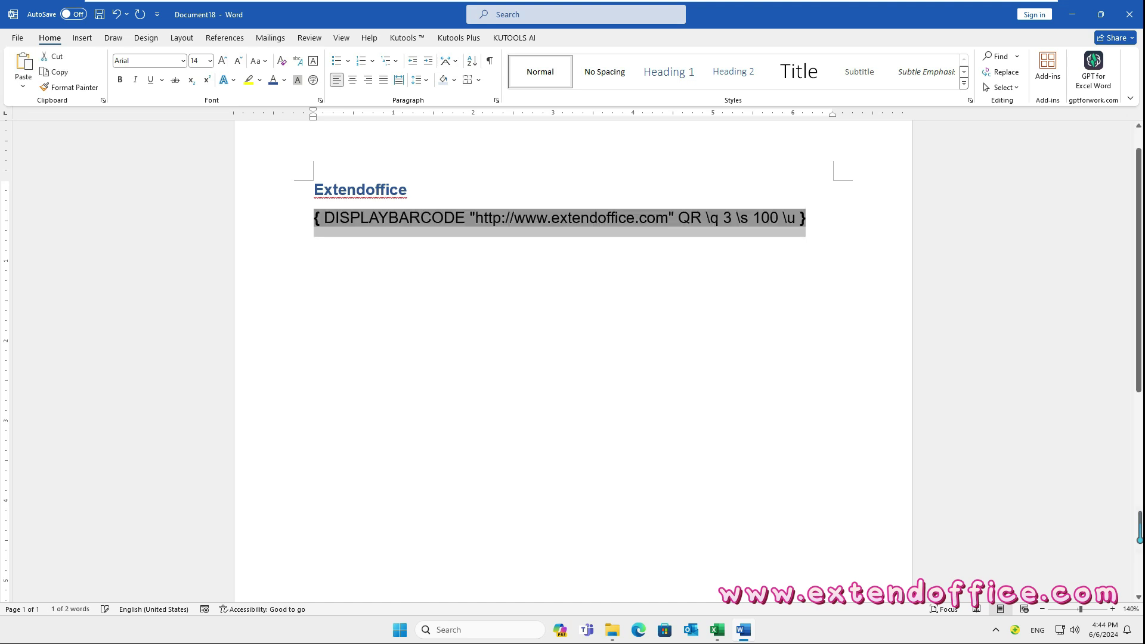
click(754, 220)
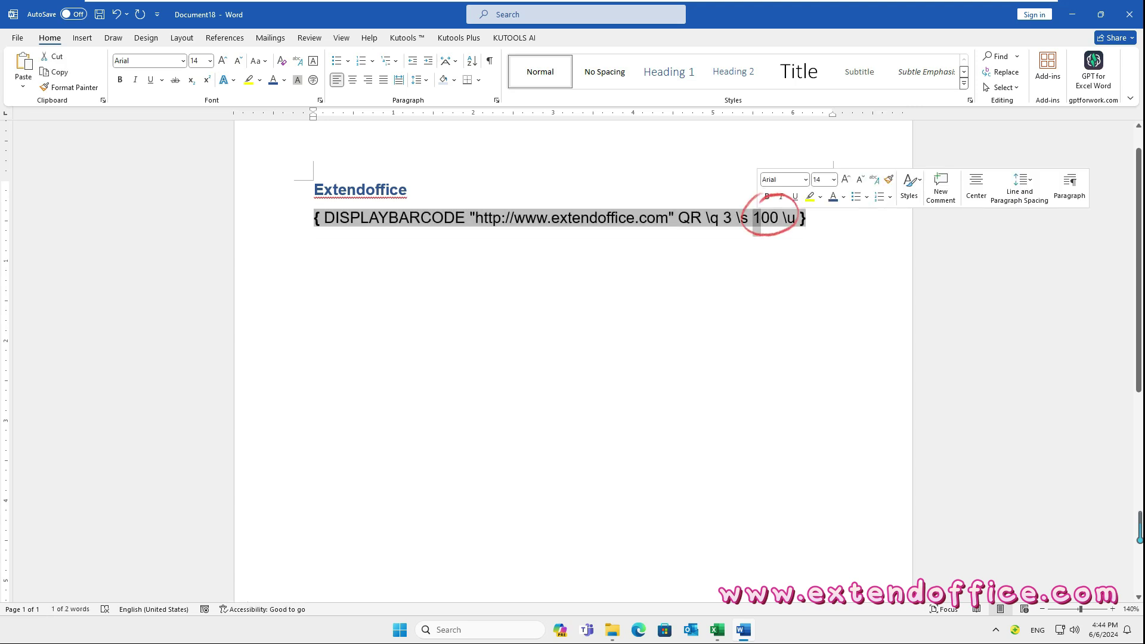
text(3)
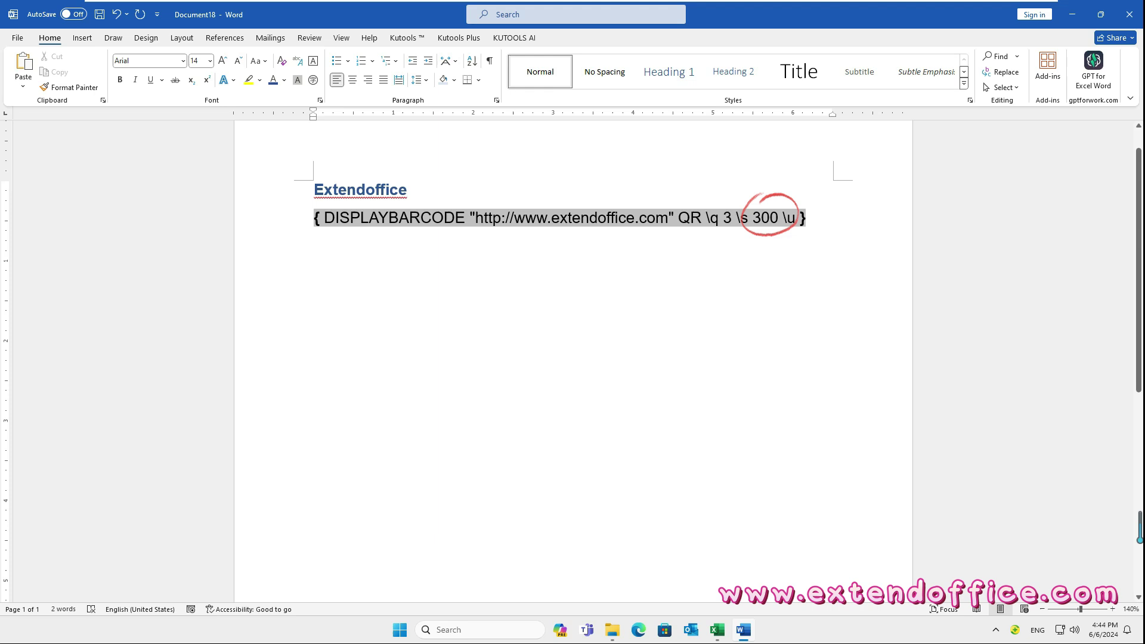
right_click(748, 216)
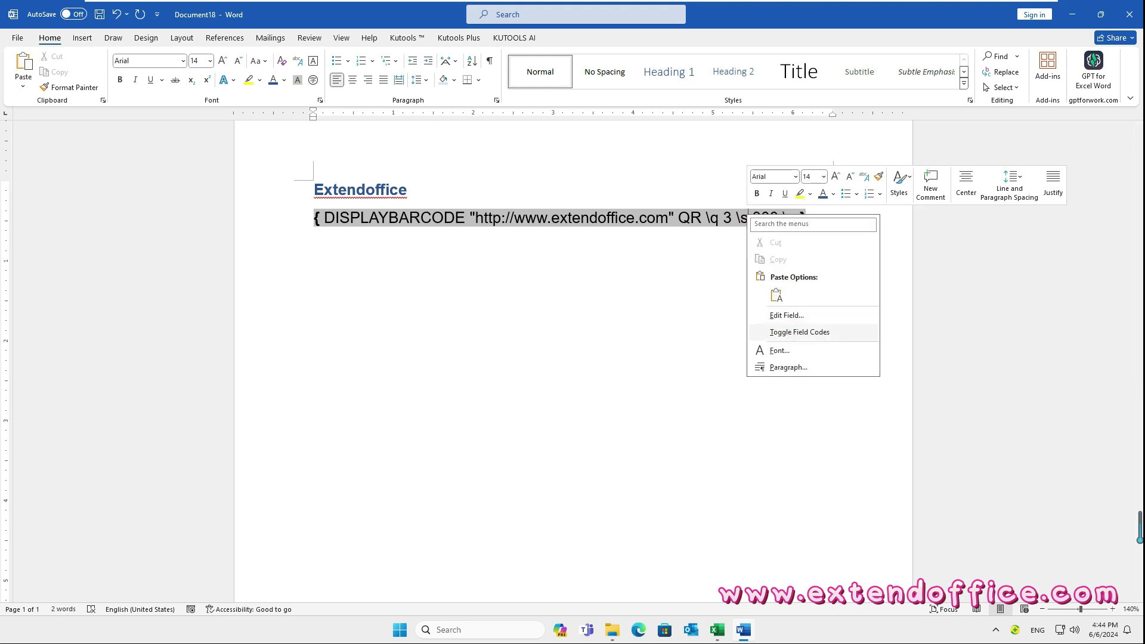
click(798, 333)
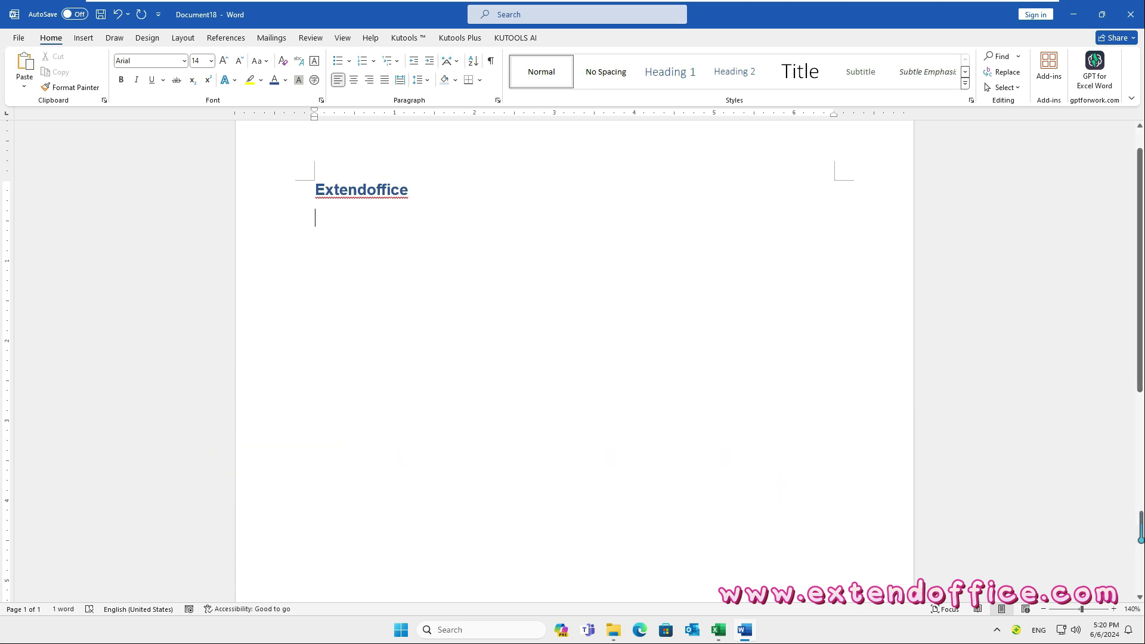
Step: Open the Kutools Barcode drop-down listing the barcode and QR code options
click(409, 39)
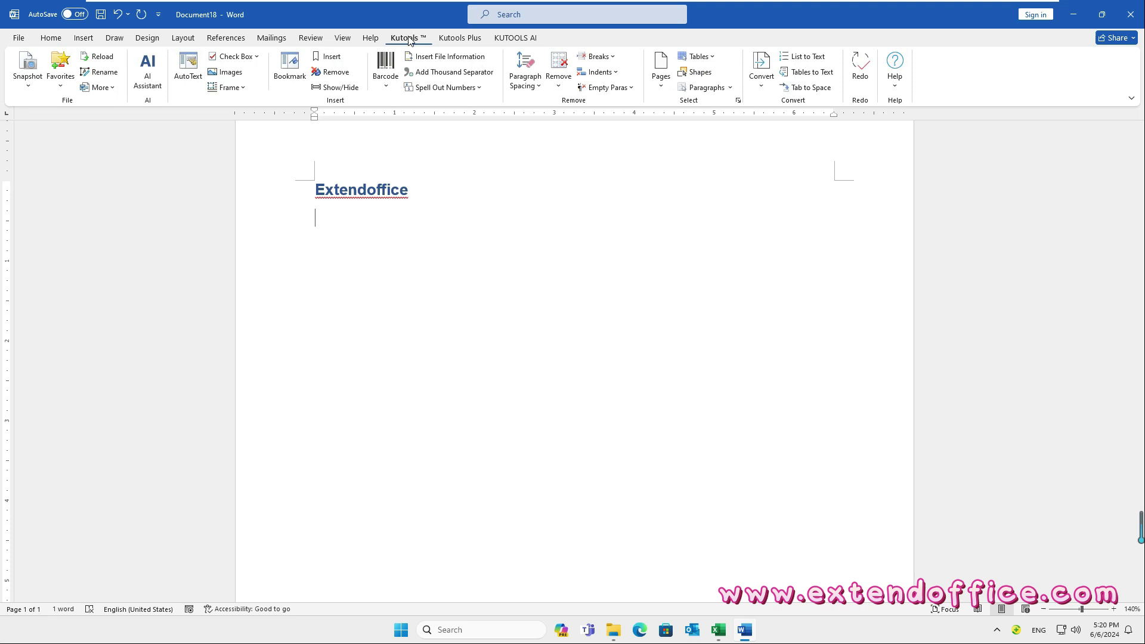
click(388, 89)
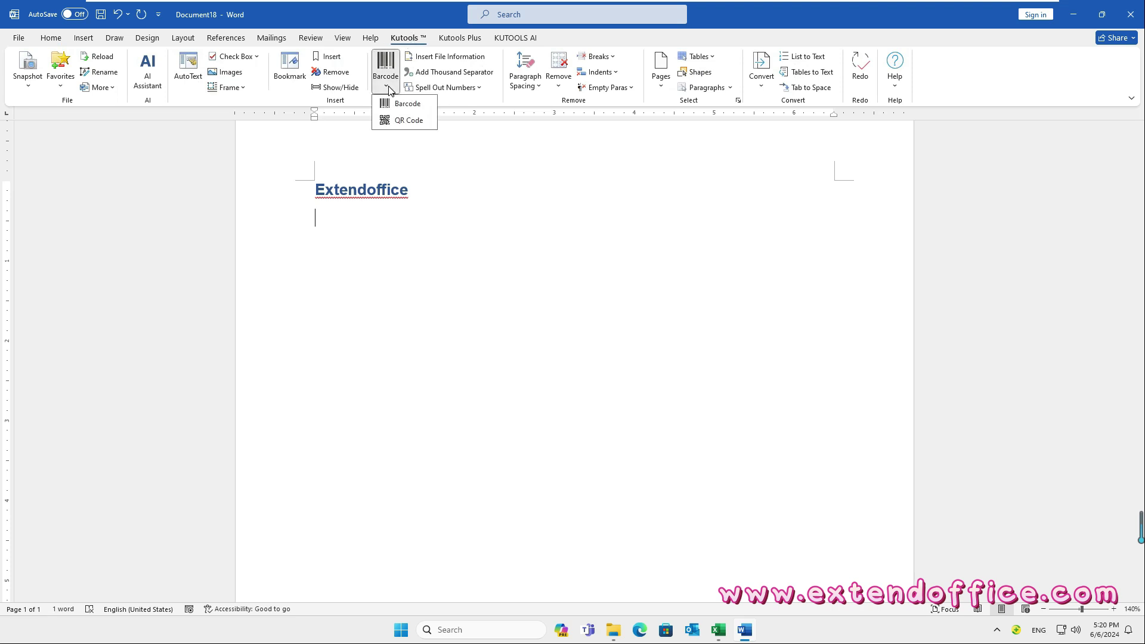
click(417, 121)
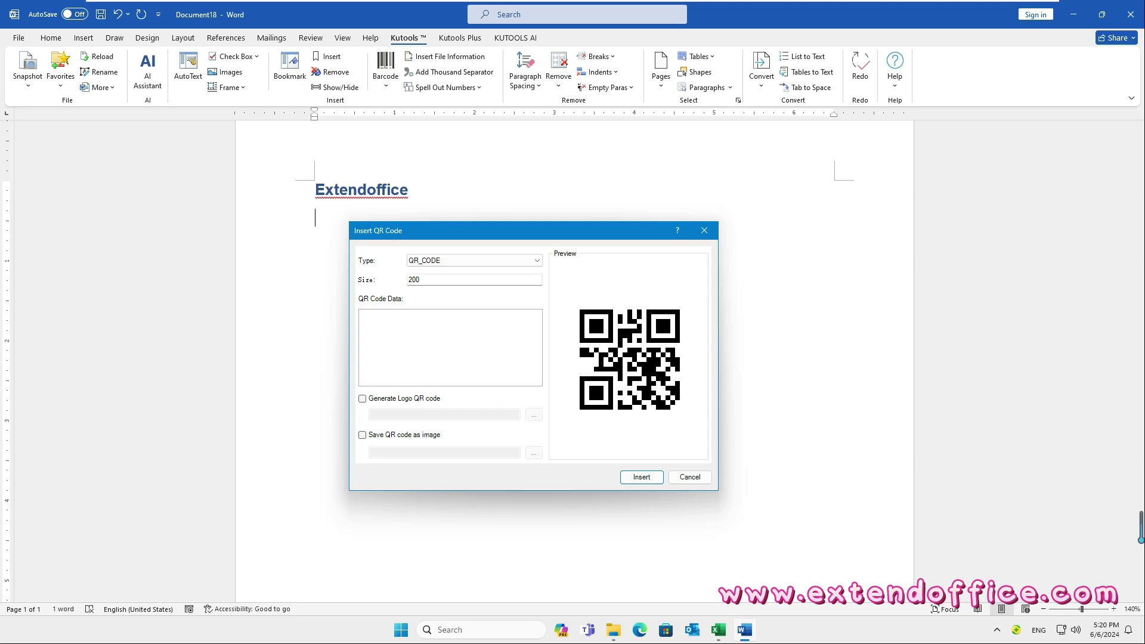
double_click(410, 280)
text(300)
key(Tab)
text(https://www.extendoffice.com/)
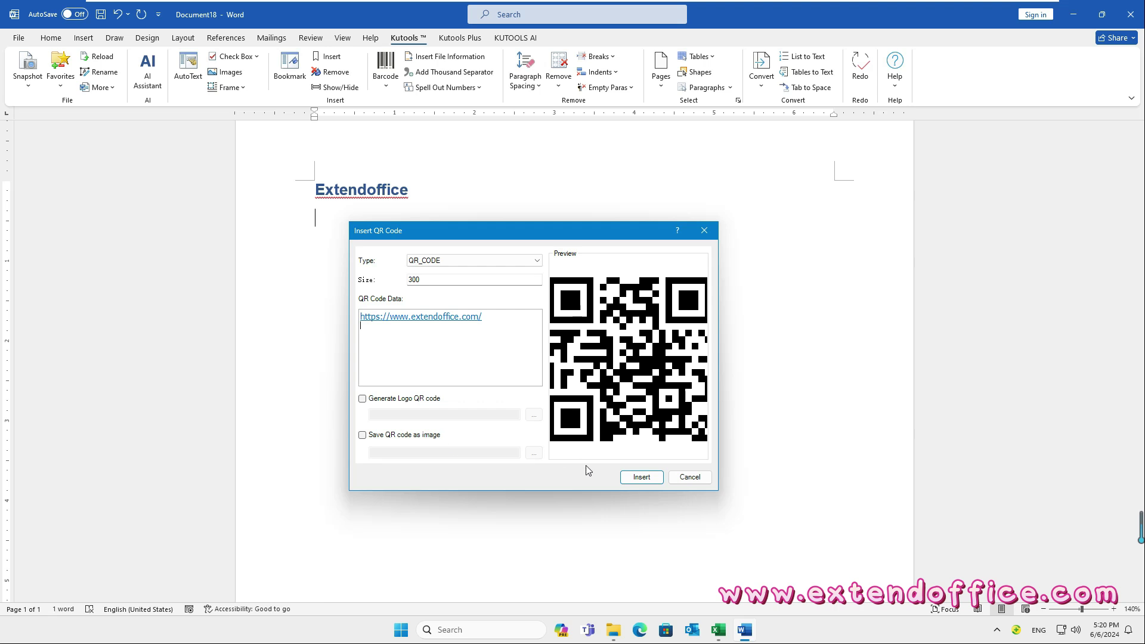
click(647, 480)
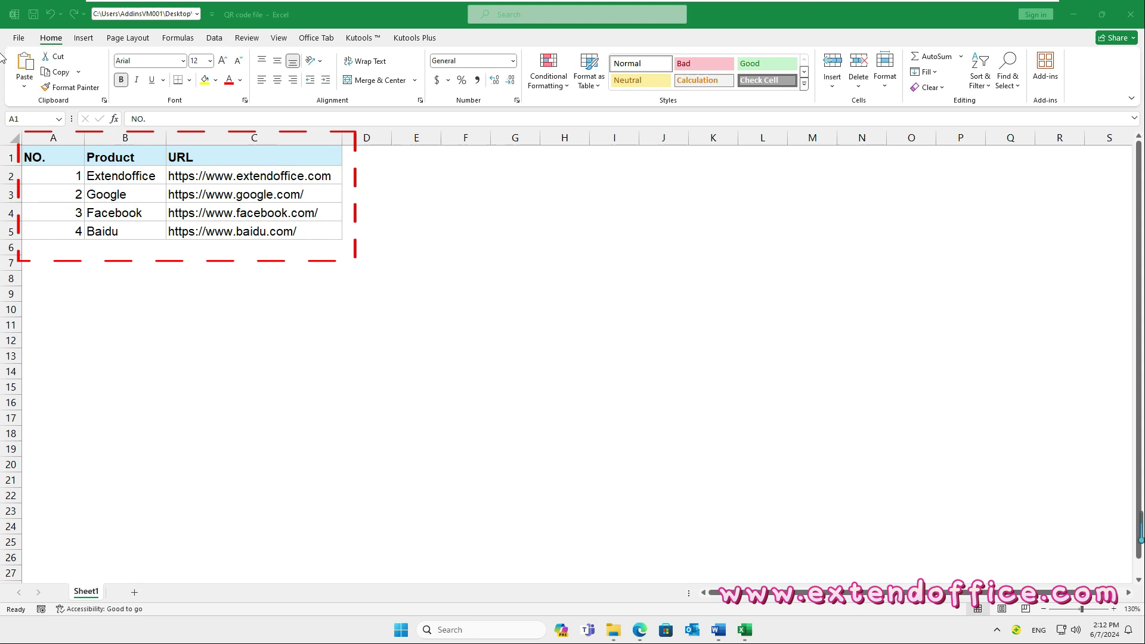
Step: Close Excel and use Sheet1$ of the Desktop 'QR code file' workbook as the mail-merge recipients
click(1130, 13)
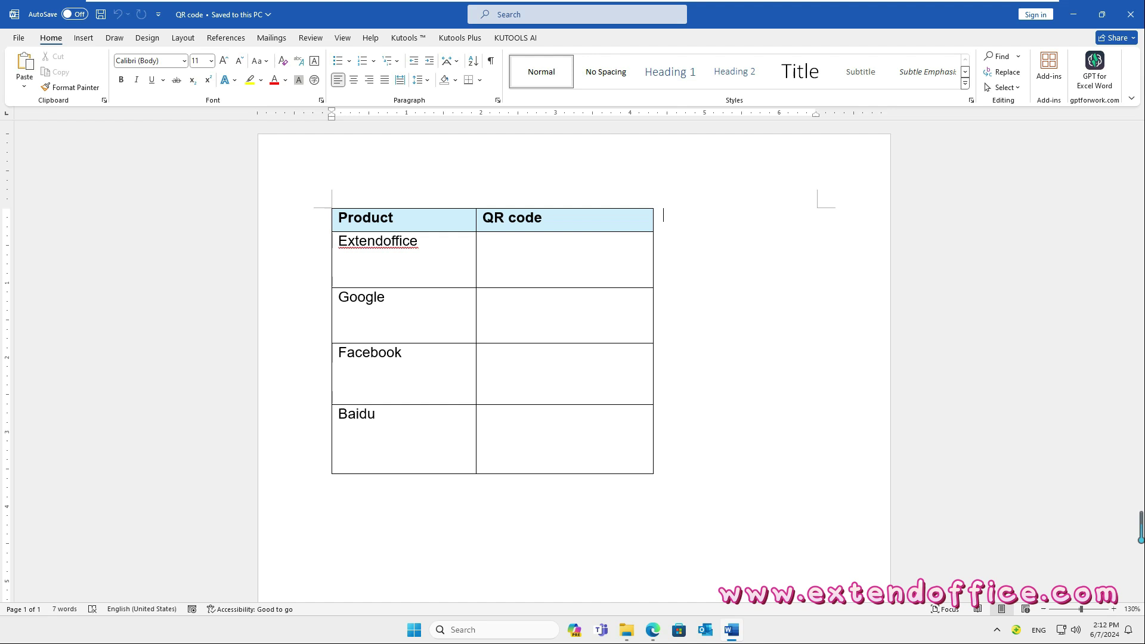
click(274, 39)
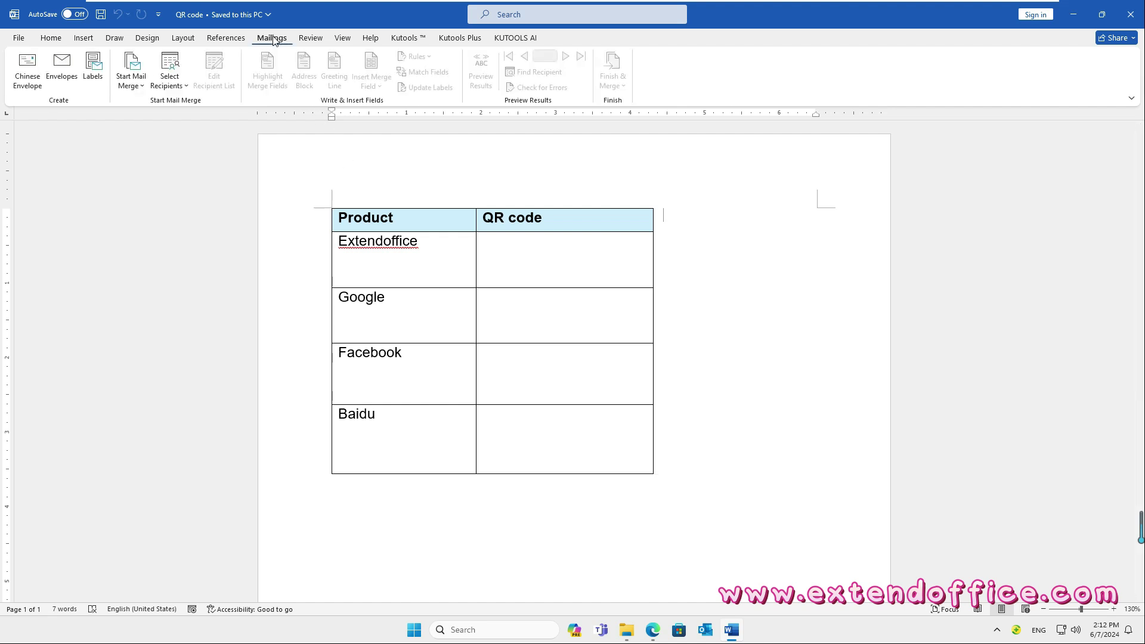
click(179, 84)
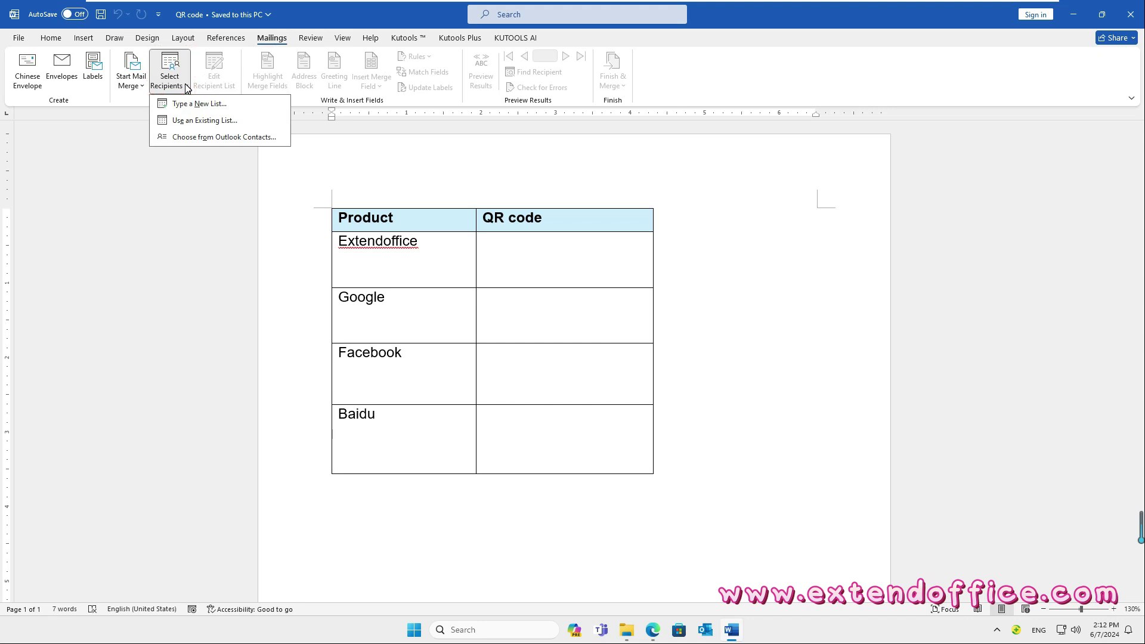
click(234, 127)
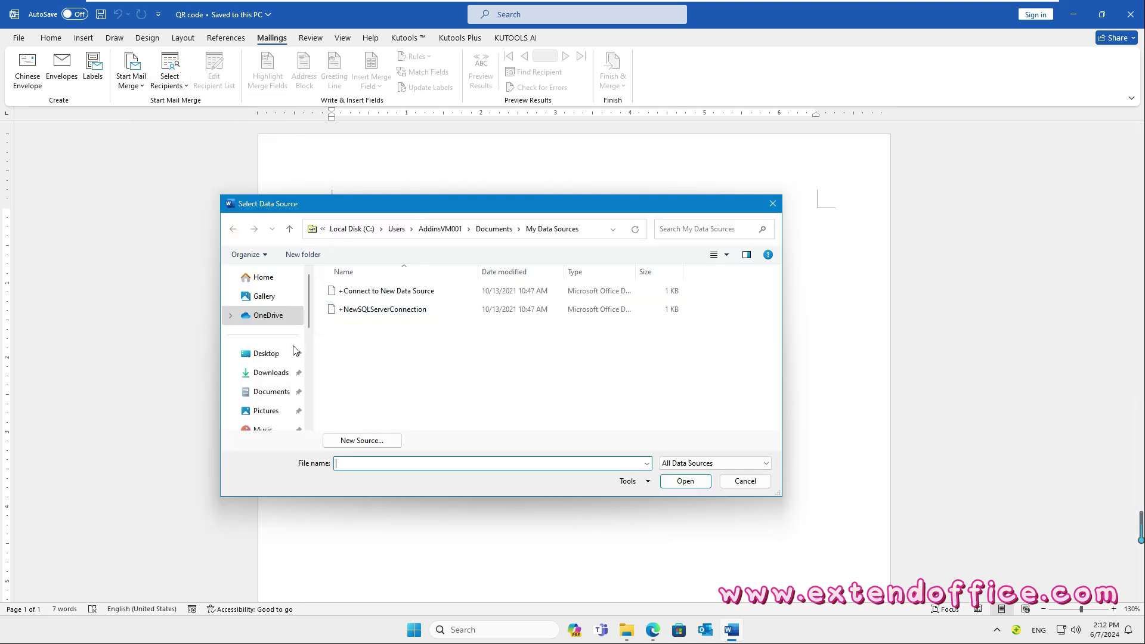
click(266, 354)
scroll(489, 369, down, 5)
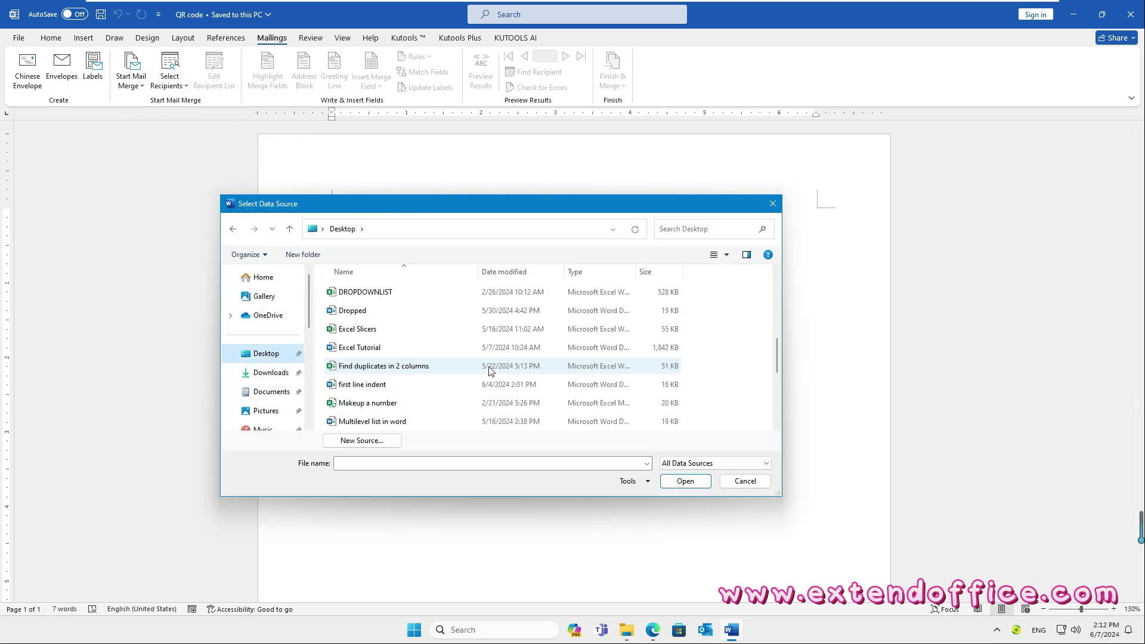
scroll(489, 369, down, 2)
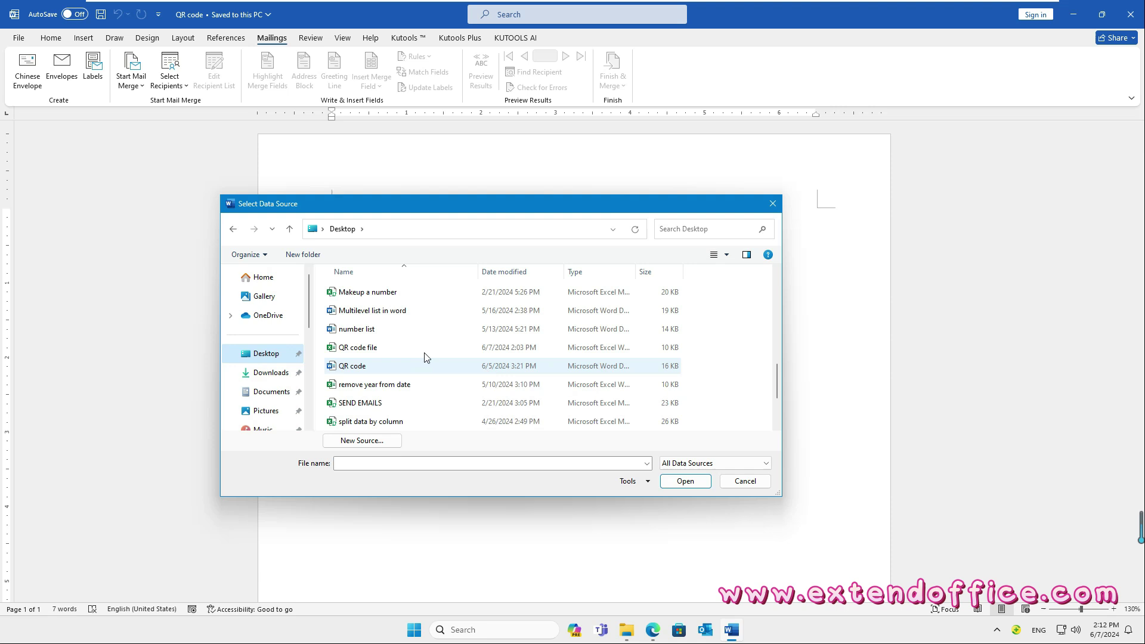
click(371, 352)
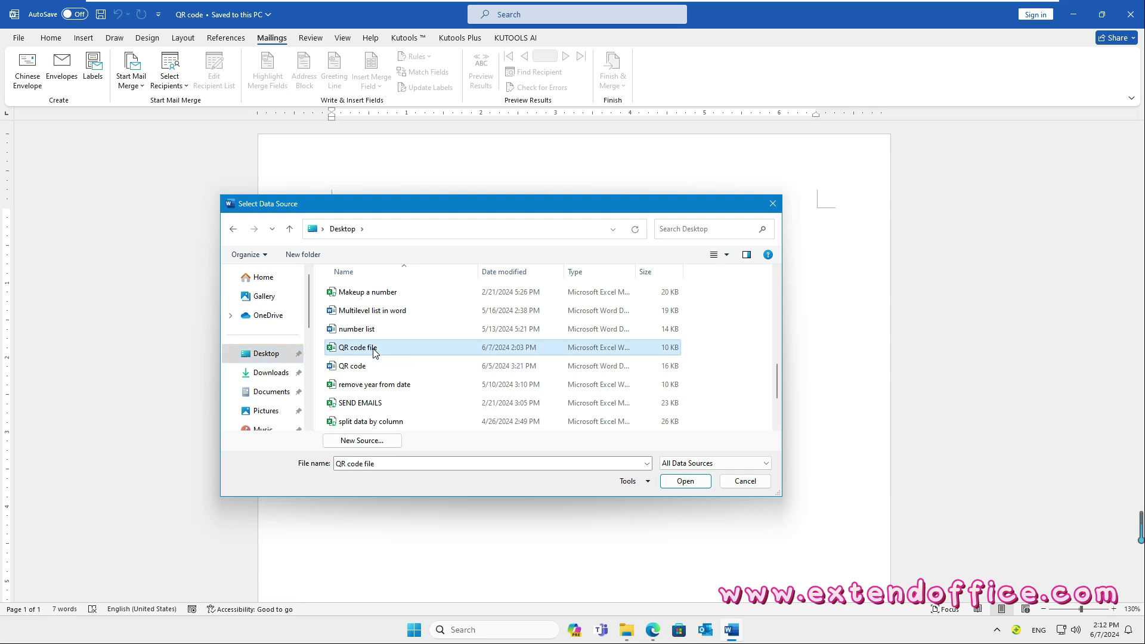
click(683, 483)
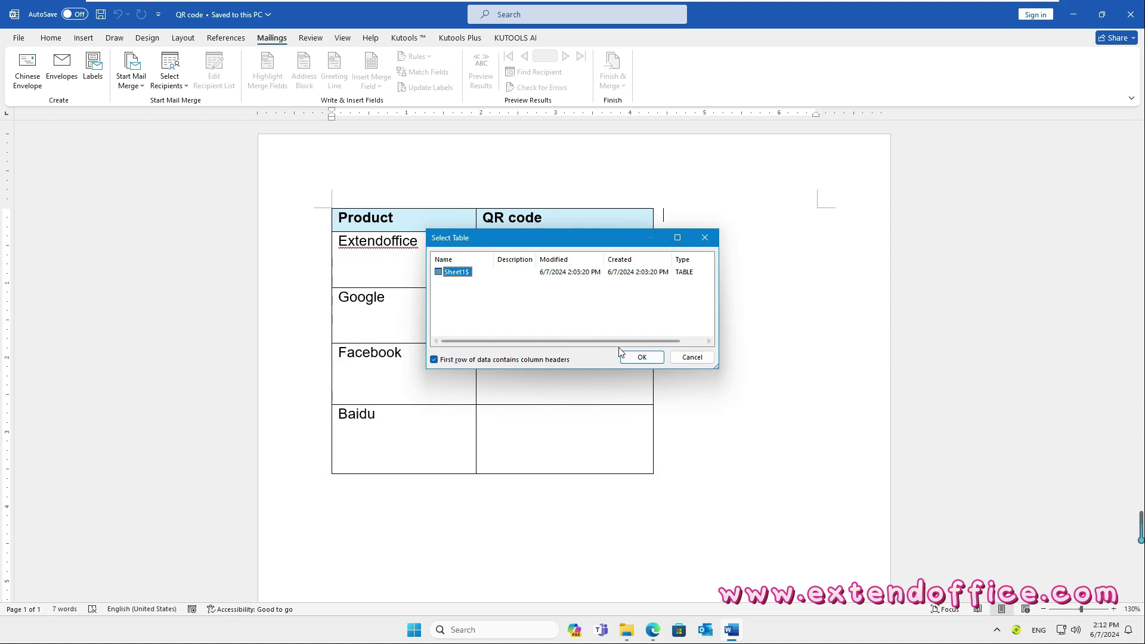
click(638, 356)
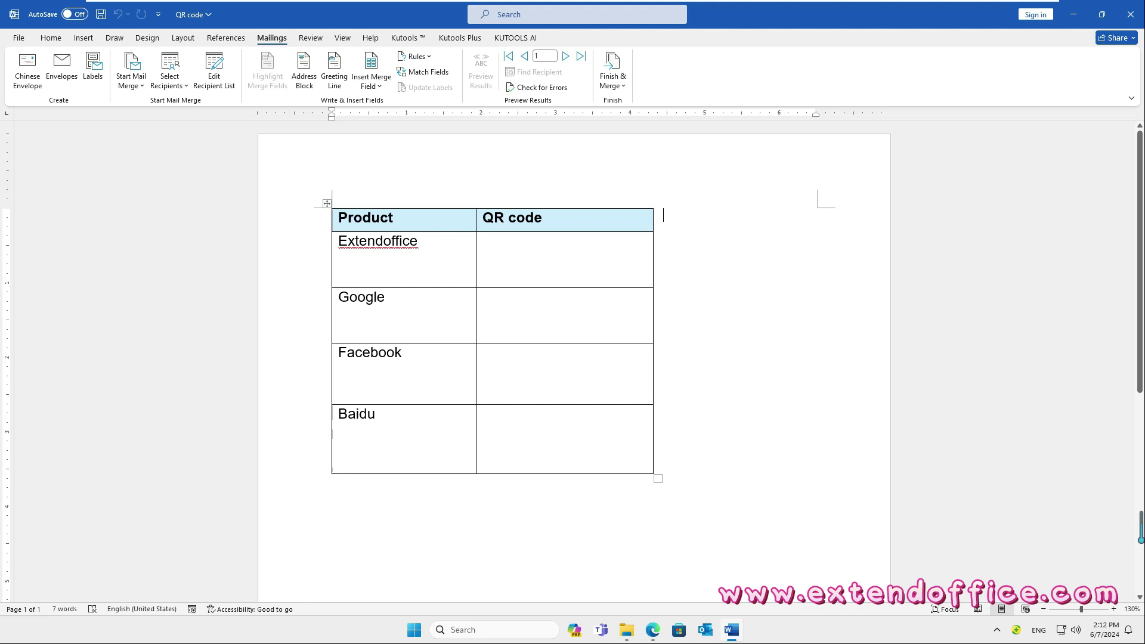
Step: Insert a Next Record rule at the start of the Google, Facebook and Baidu product cells
click(361, 298)
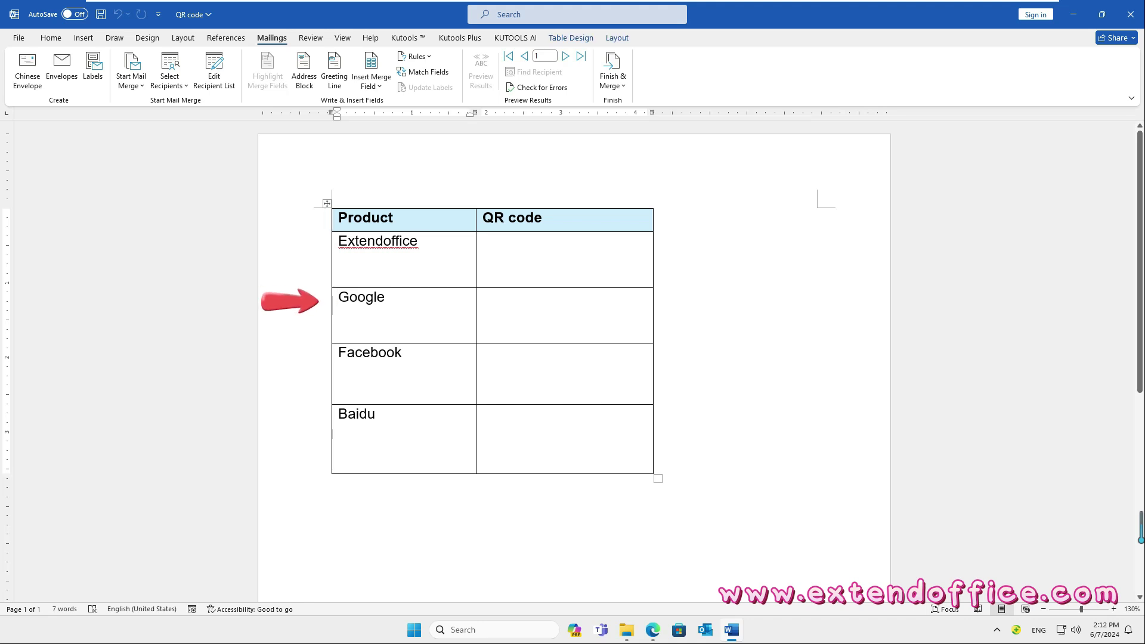
click(429, 58)
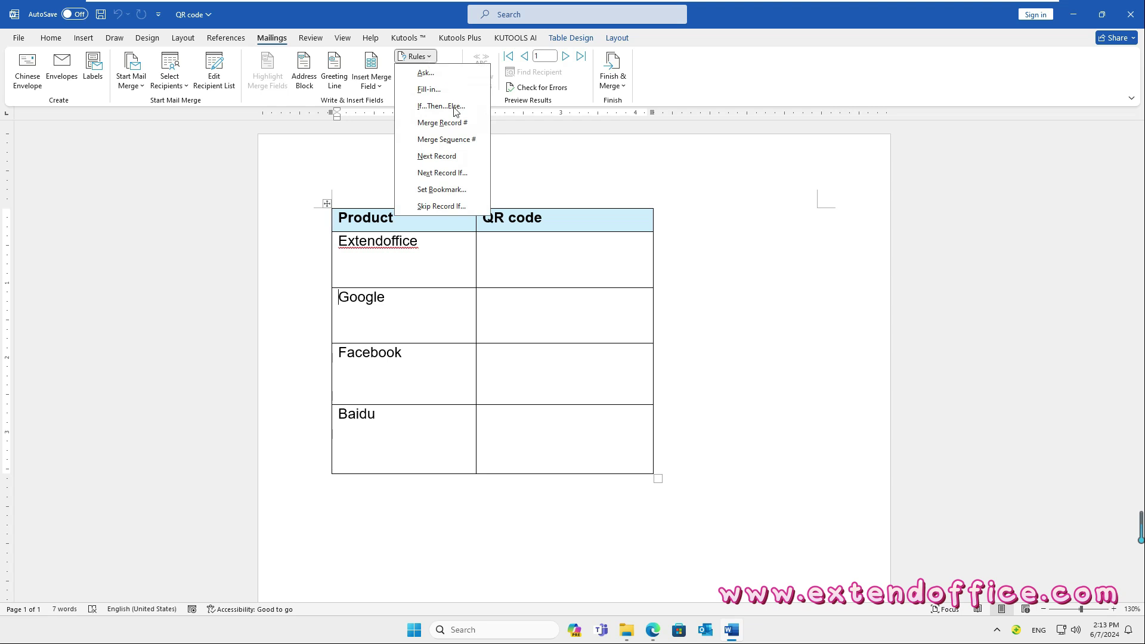
click(437, 156)
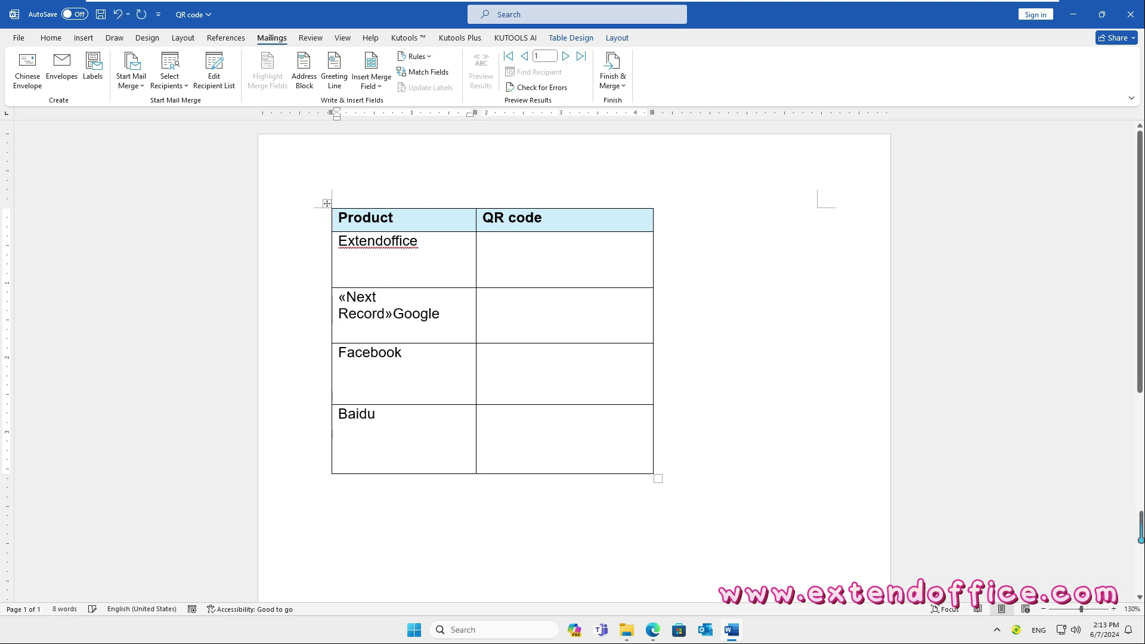
click(418, 56)
click(437, 156)
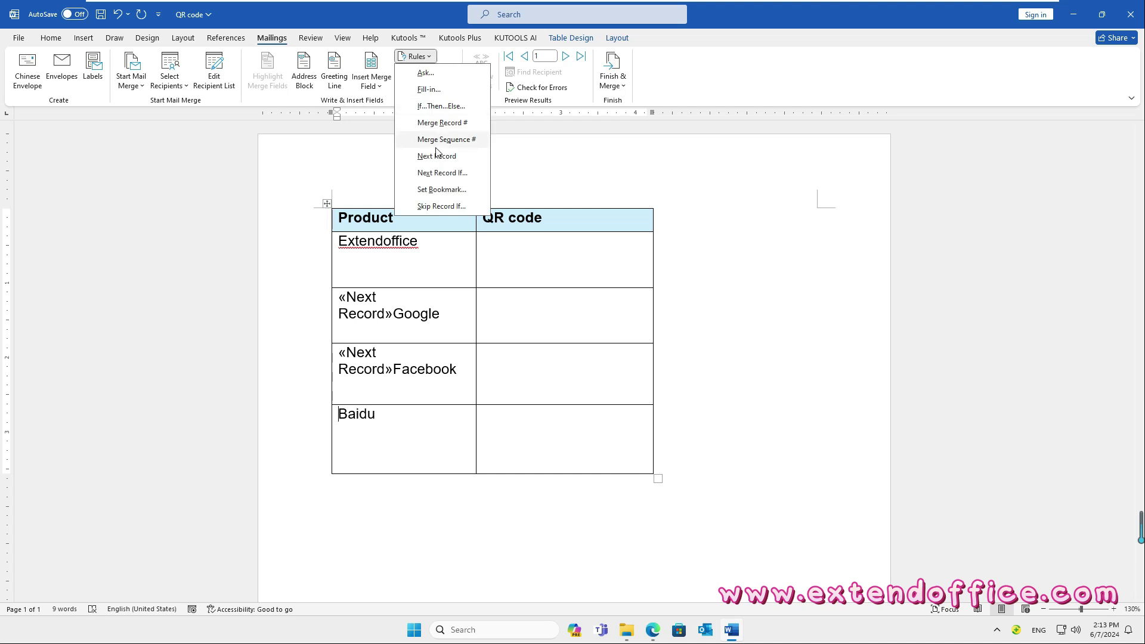
click(425, 146)
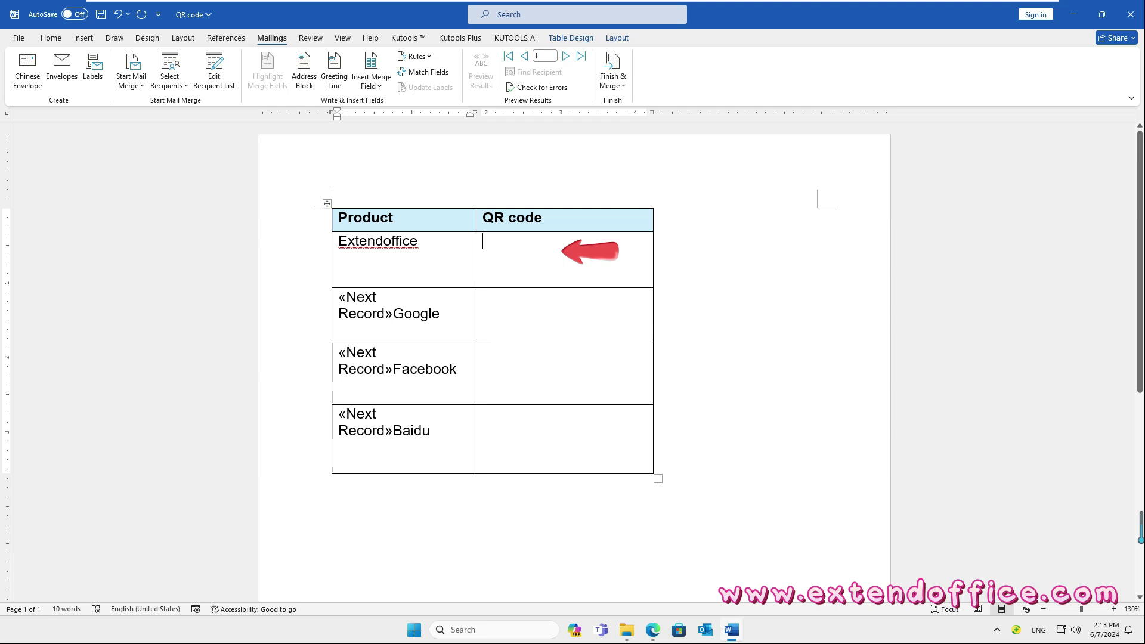
Step: Add updated MERGEBARCODE URL QR fields to the Extendoffice and Google QR code cells
click(483, 241)
key(ctrl+F9)
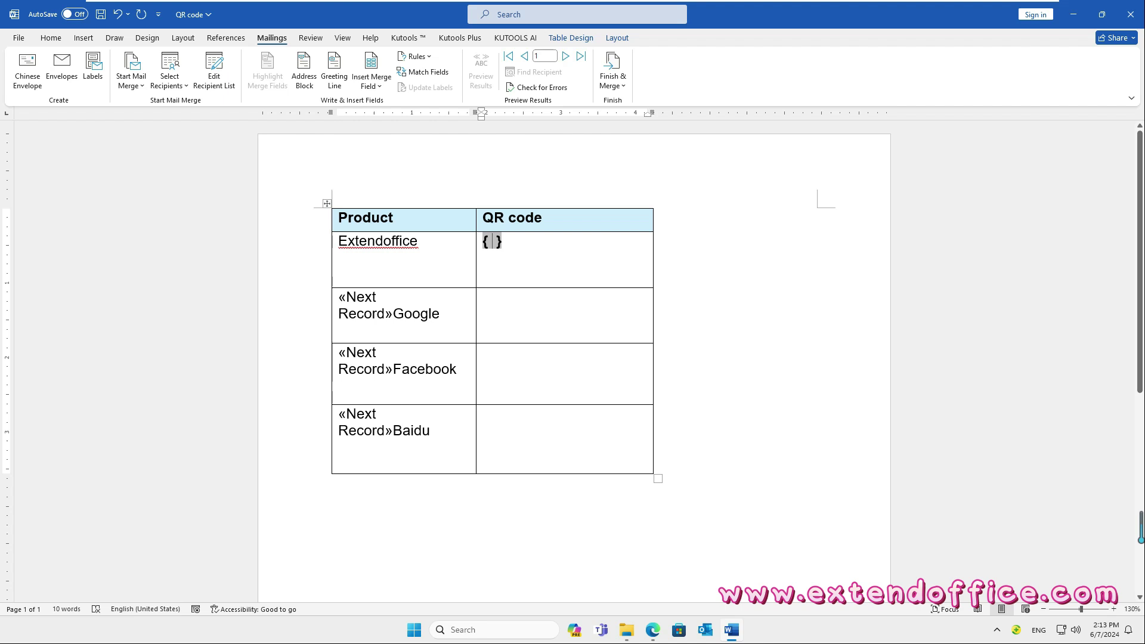
text(MERGEBARCODE URL QR)
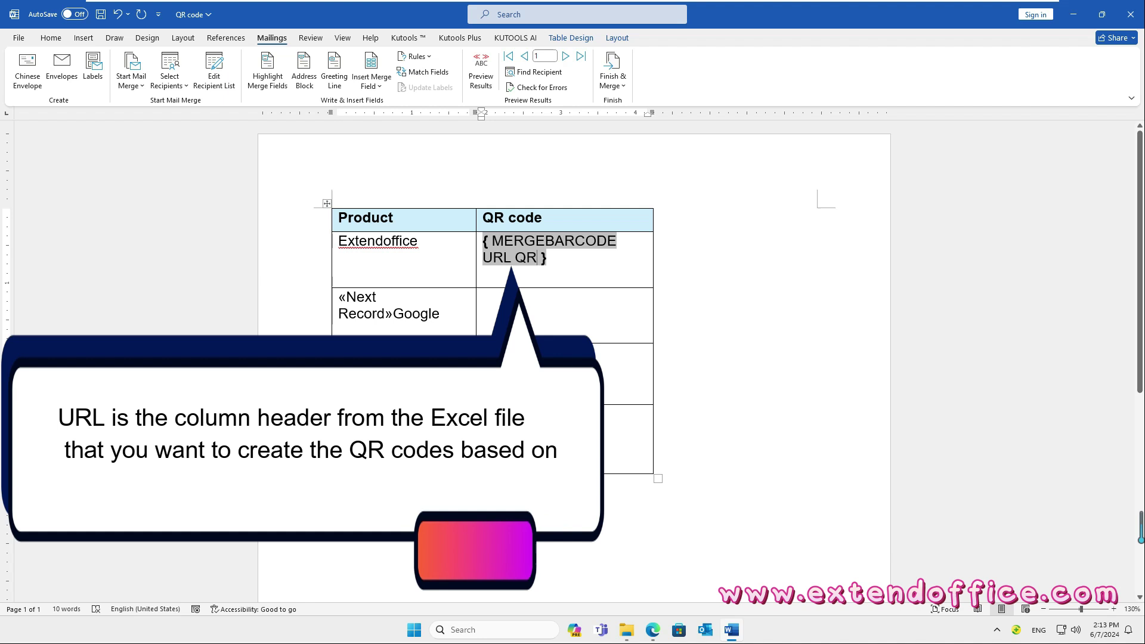
right_click(536, 241)
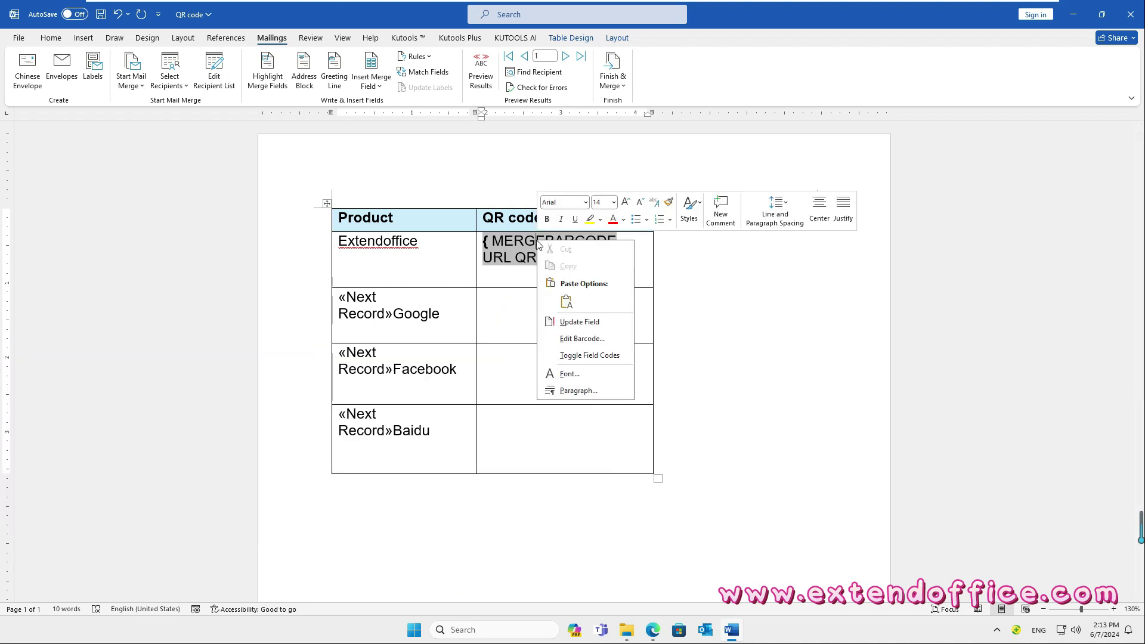
click(594, 323)
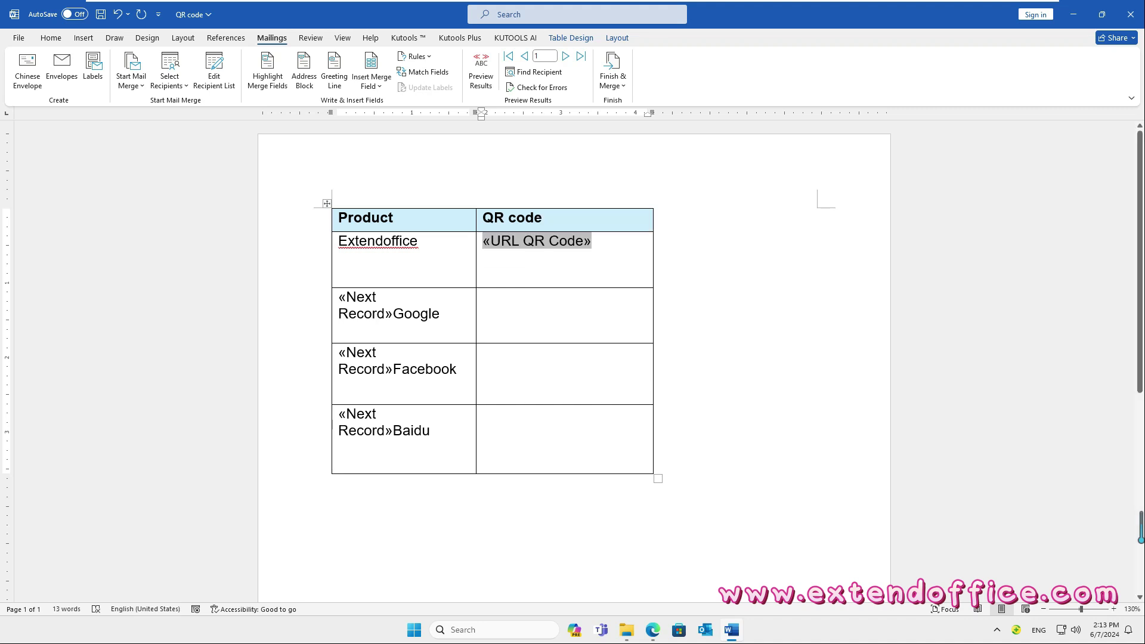
click(484, 297)
key(ctrl+F9)
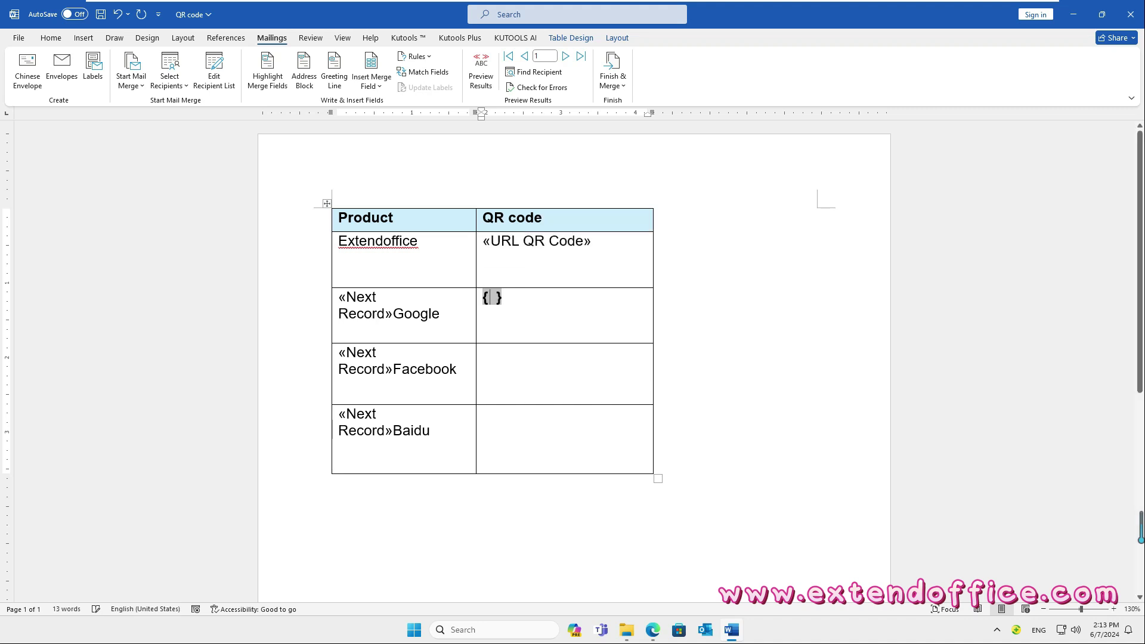
text(MERGEBARCODE URL QR)
right_click(510, 299)
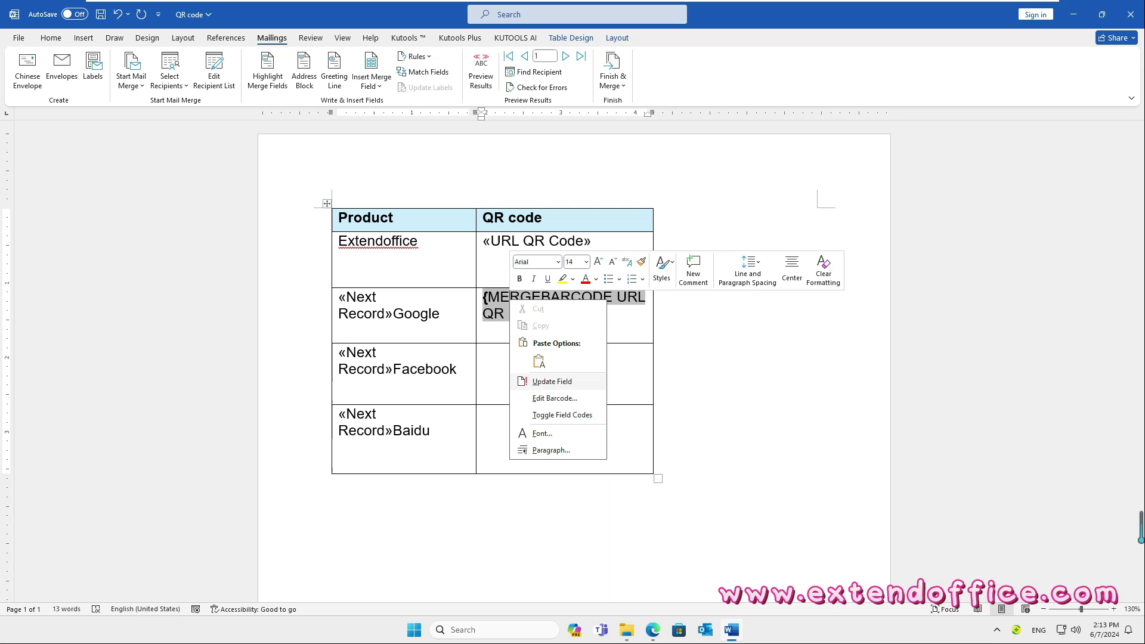
click(552, 376)
Step: Add updated MERGEBARCODE URL QR fields to the Facebook and Baidu QR code cells
click(484, 352)
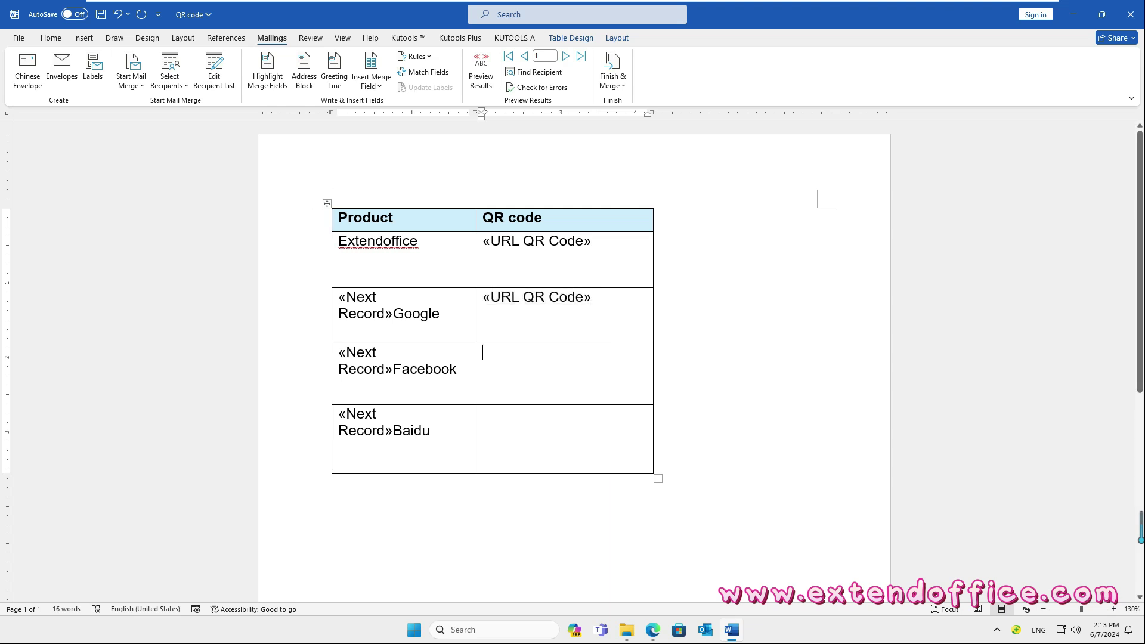
key(ctrl+F9)
text(MERGEBARCODE URL QR)
right_click(511, 353)
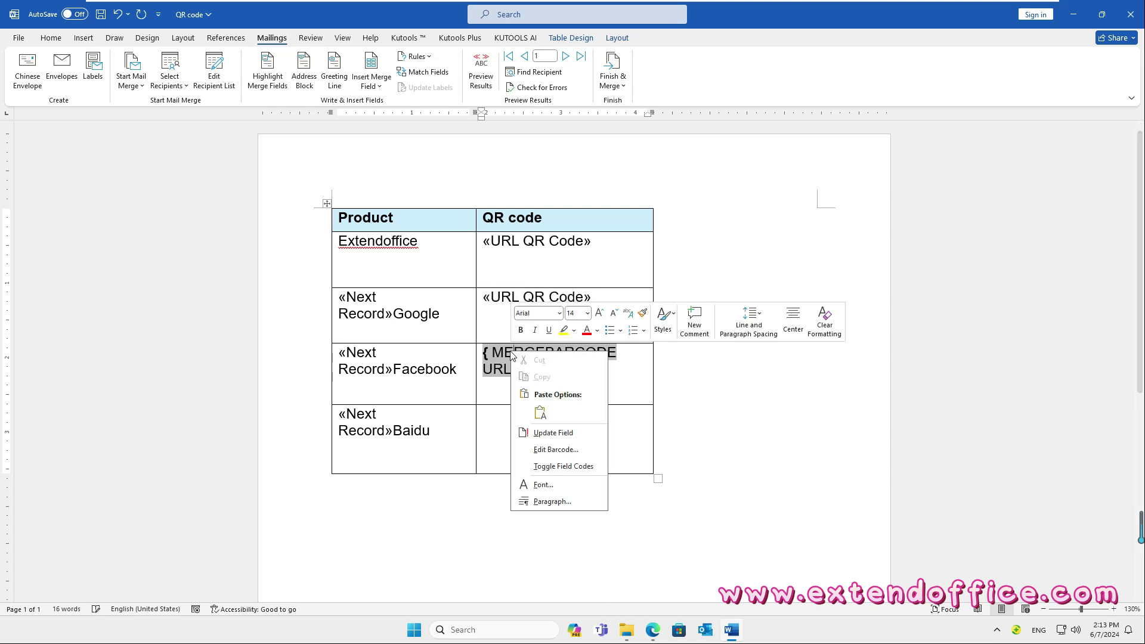
click(551, 437)
click(484, 414)
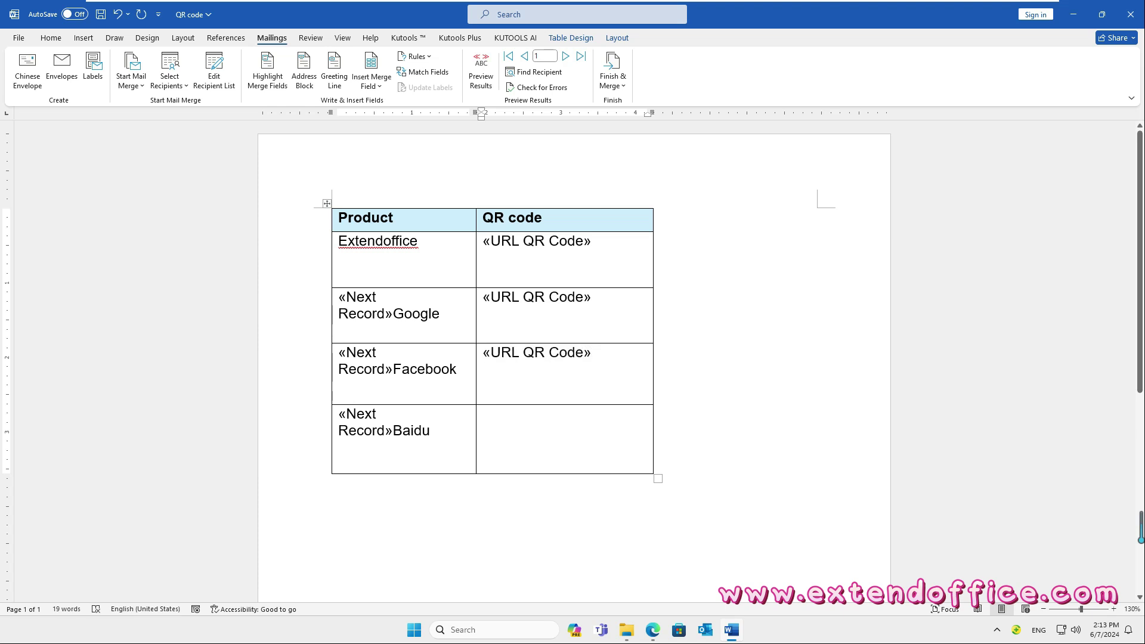
key(ctrl+F9)
text(MERGEBARCODE URL QR)
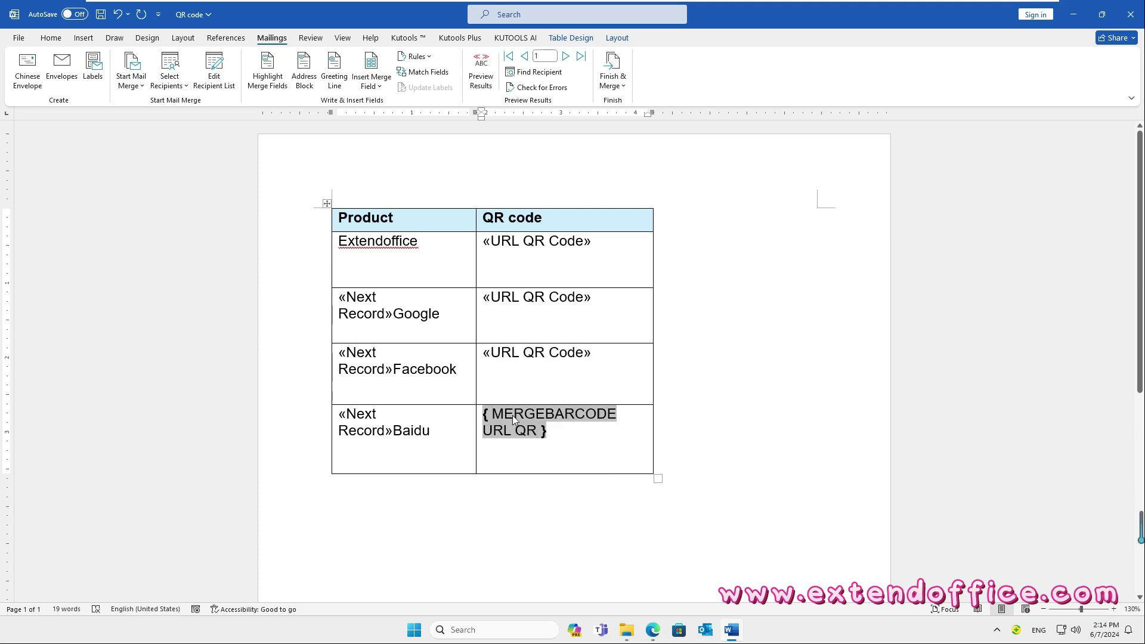
right_click(512, 419)
click(549, 501)
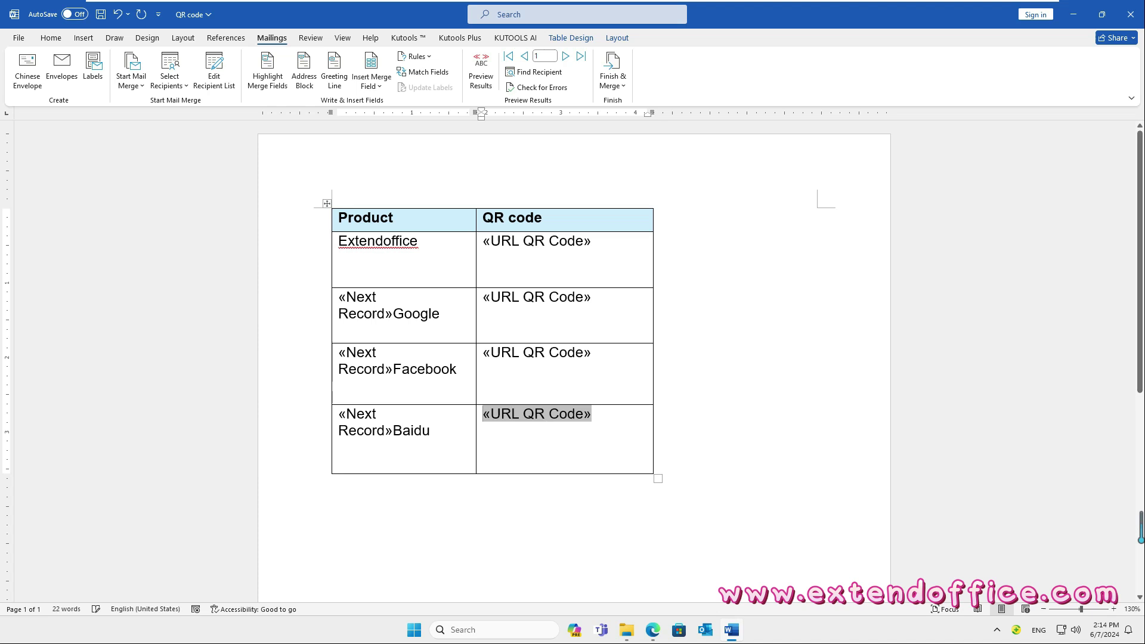
Step: Preview the merge results and check the QR codes for all four products
click(487, 75)
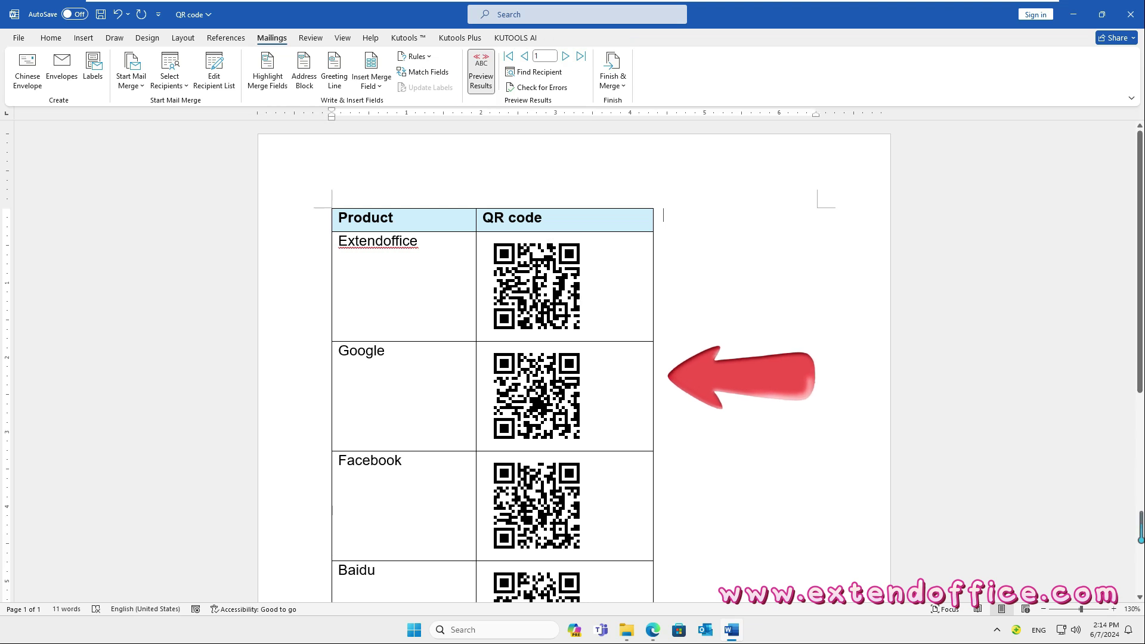
scroll(574, 358, down, 2)
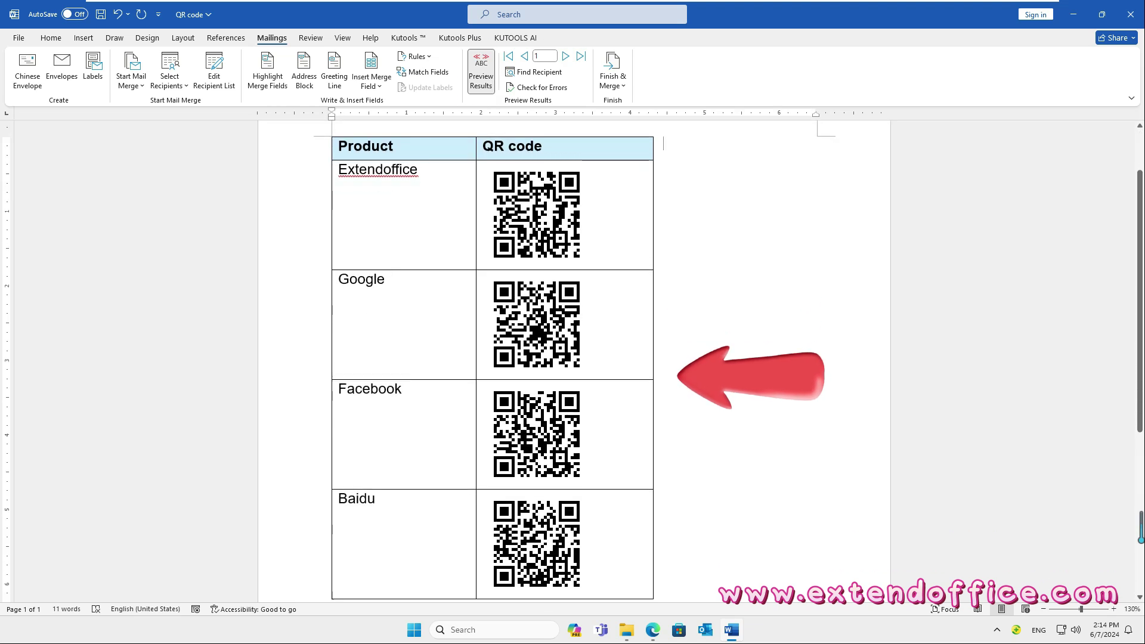
scroll(575, 358, up, 1)
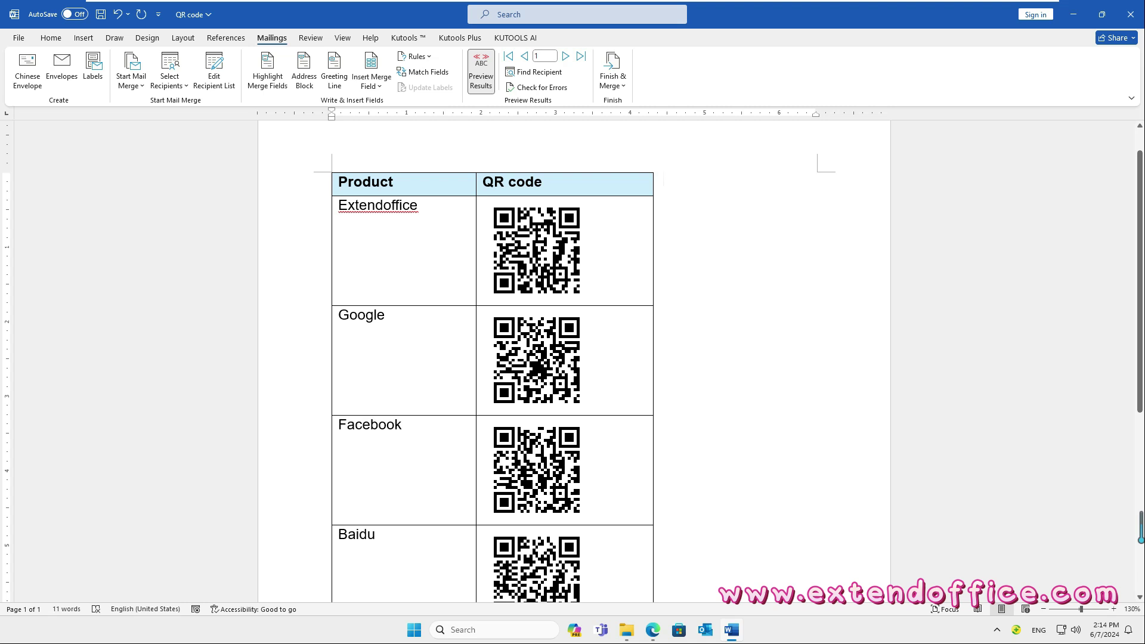
Step: Open Edit Barcode for the Extendoffice QR code and go to its Advanced options
right_click(538, 250)
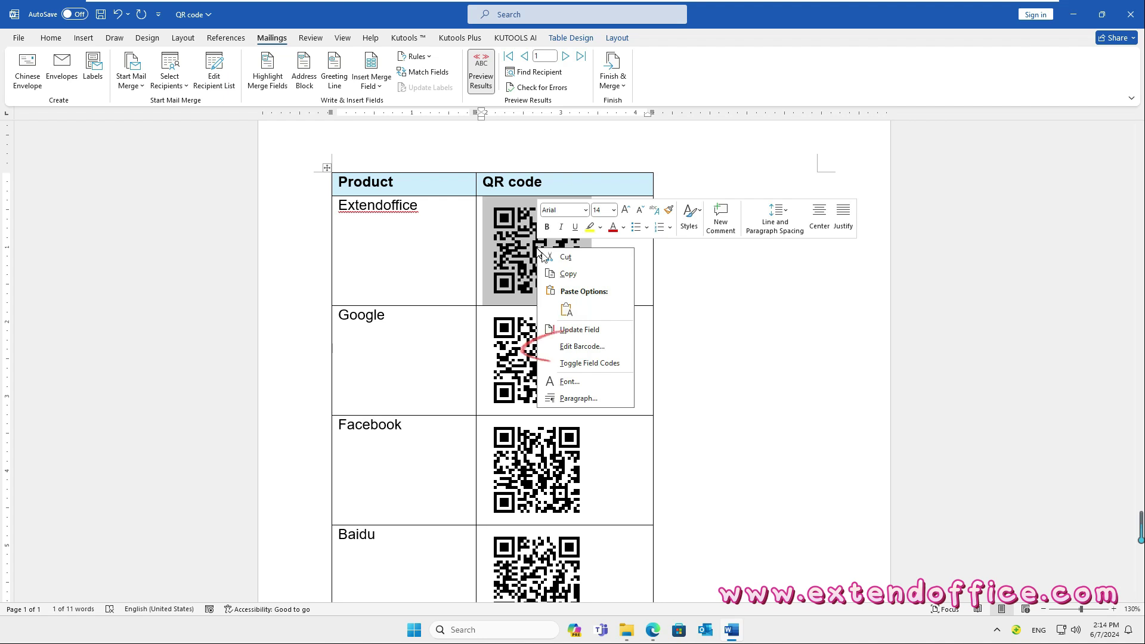
click(605, 350)
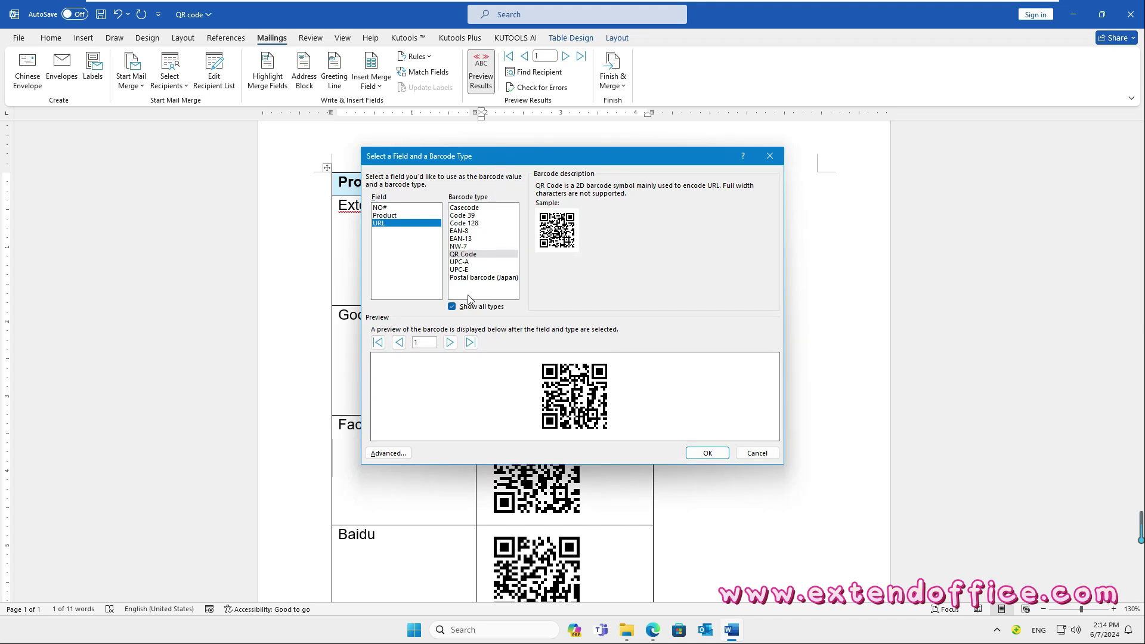
click(394, 456)
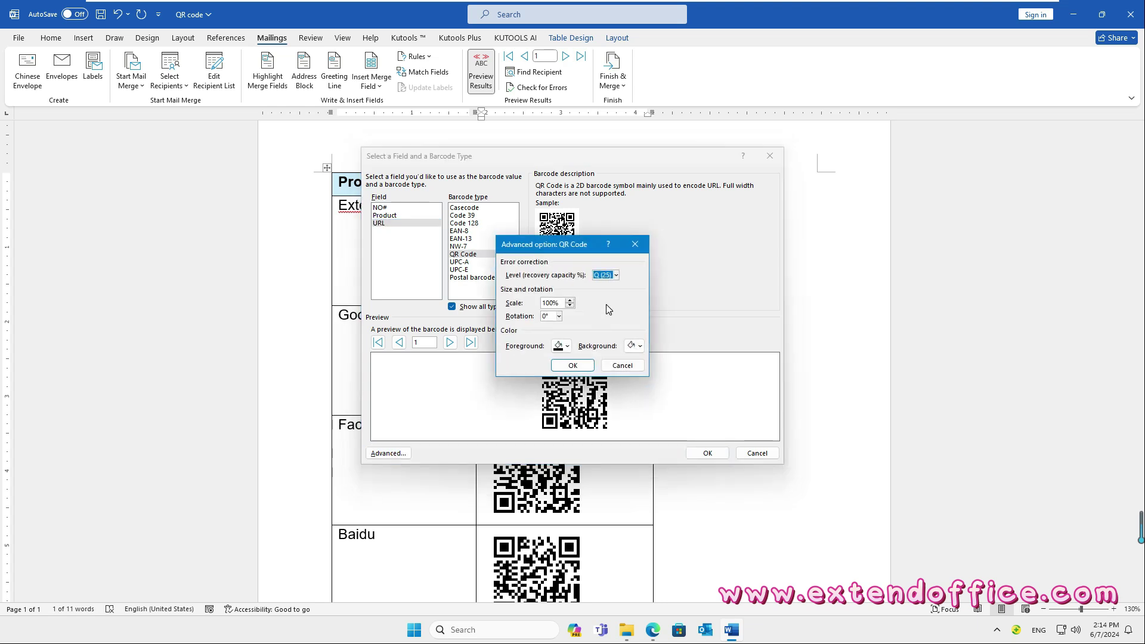
Step: Set the Extendoffice QR code to 120% scale with a blue foreground and green background
click(544, 303)
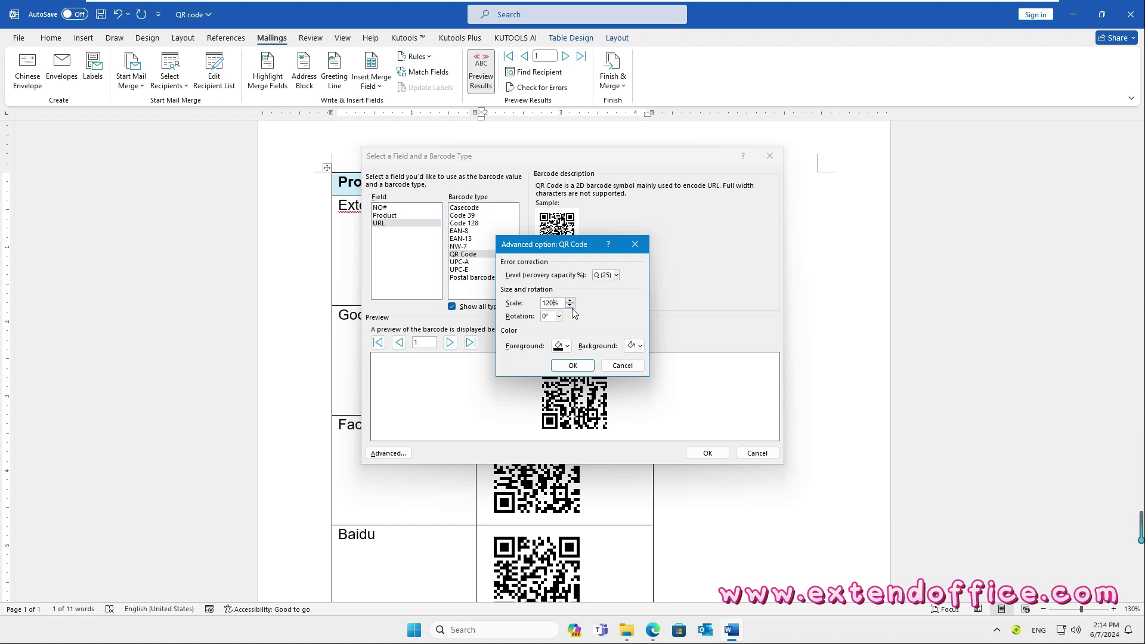
click(567, 347)
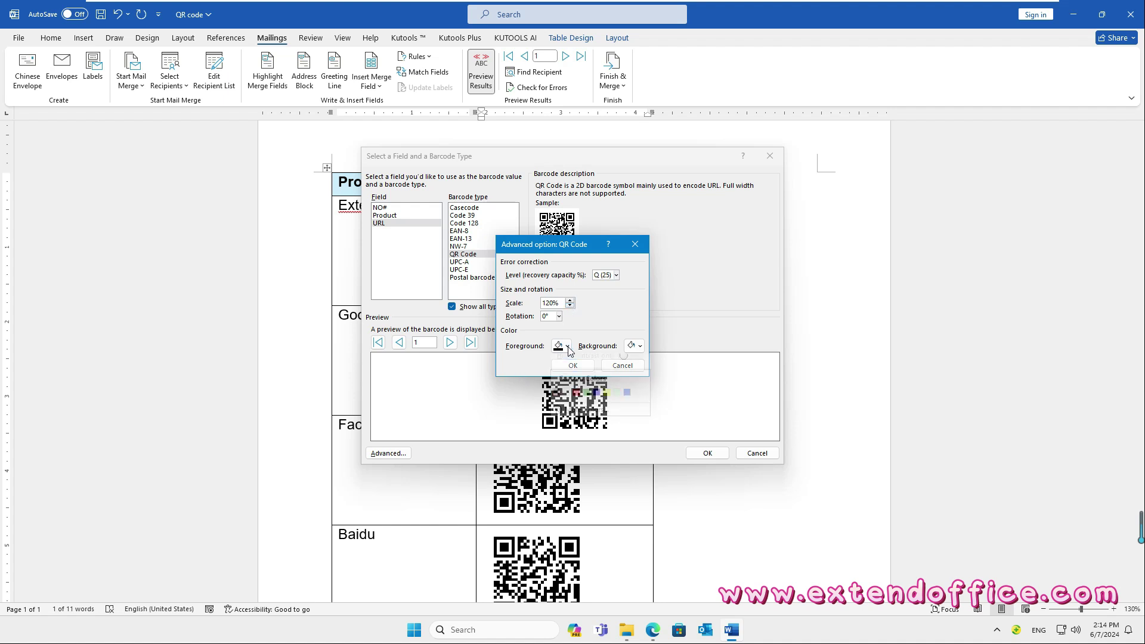
click(623, 401)
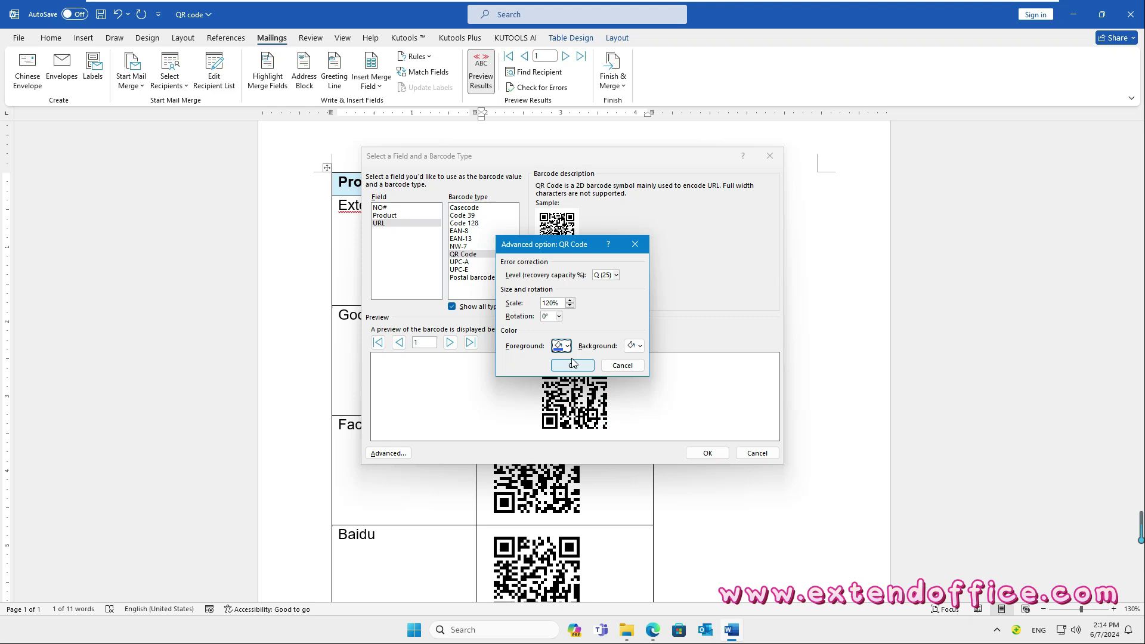
click(640, 347)
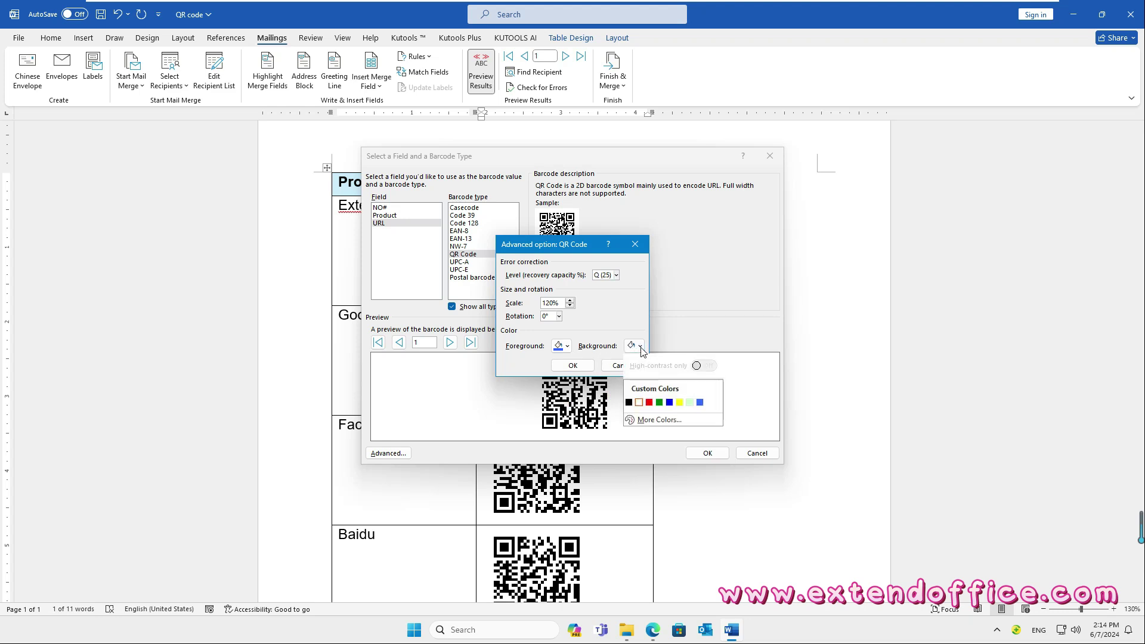
click(689, 402)
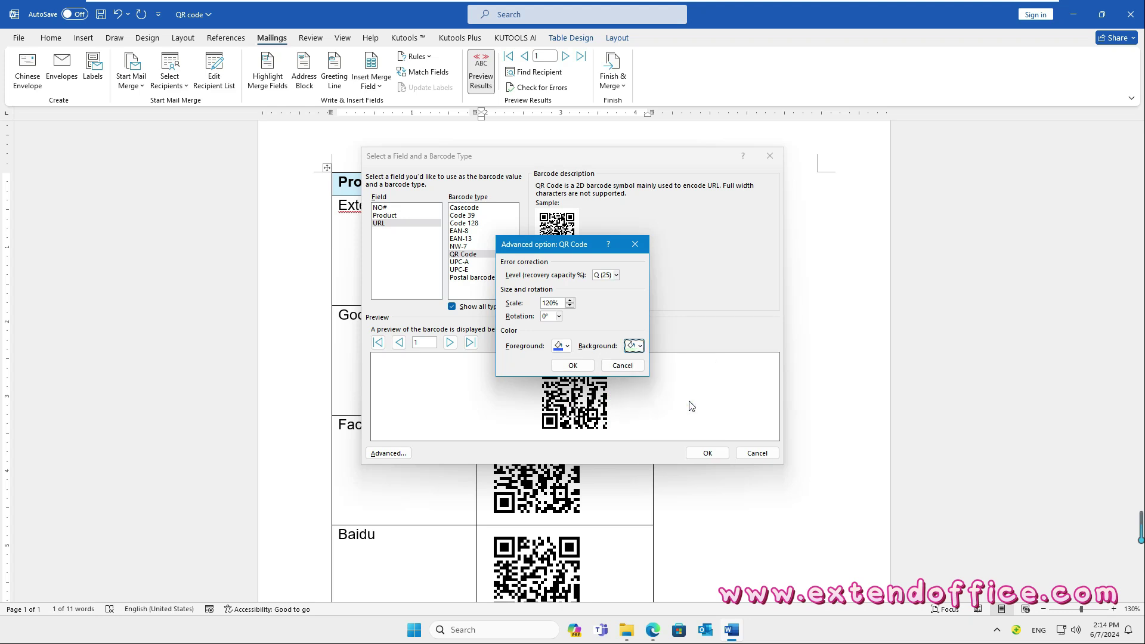
click(571, 365)
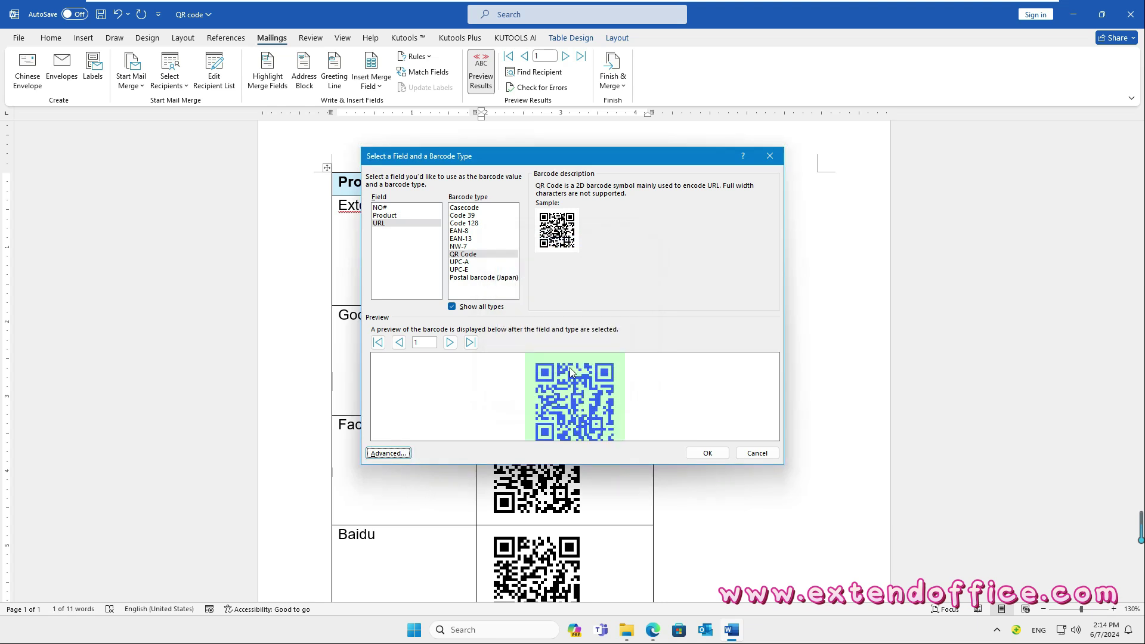
click(707, 453)
click(663, 179)
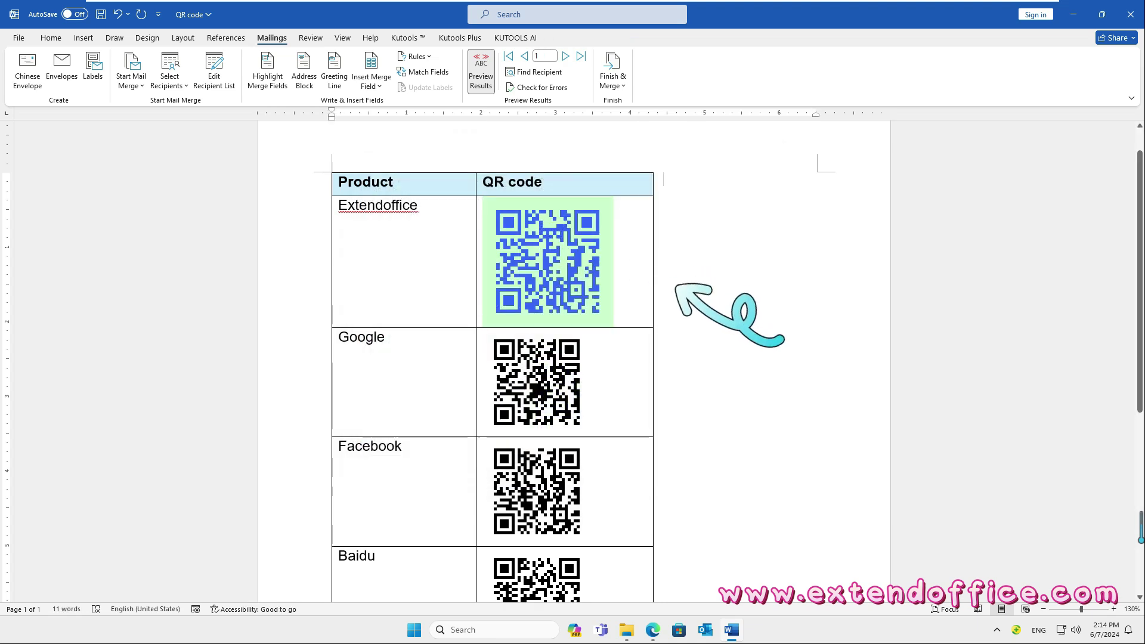